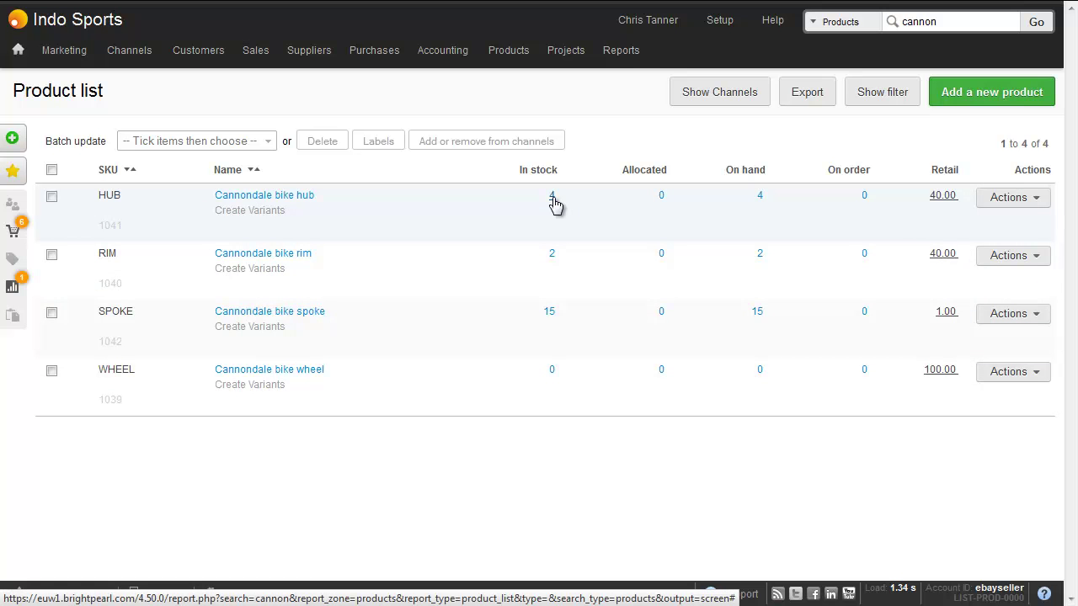
Remove 1 Cannondale bike hub from stock with reason Assembly5634, leaving 3 hubs in stock
left_click(553, 199)
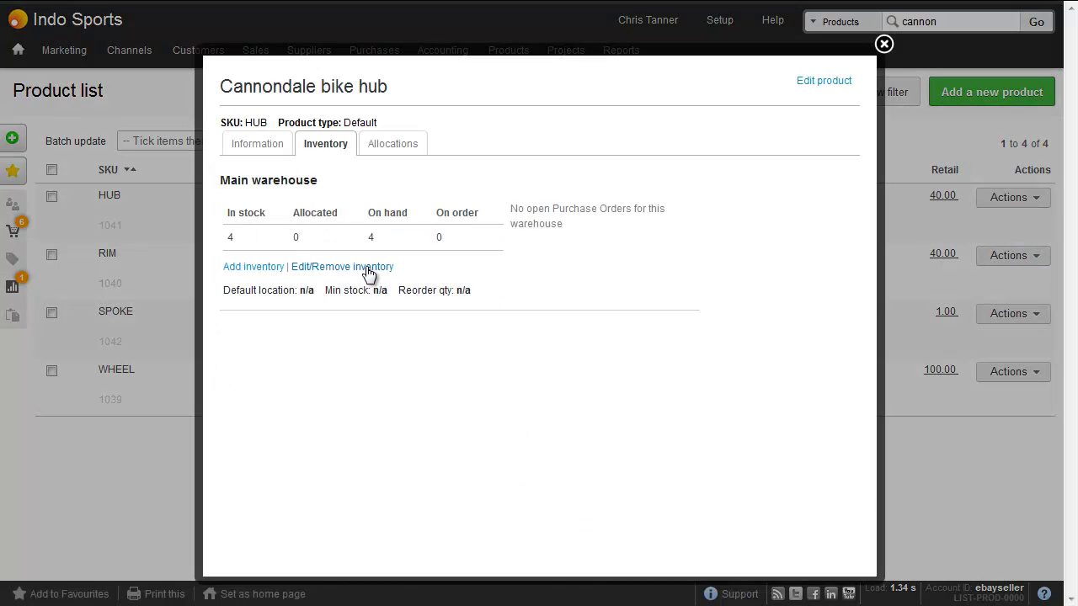
left_click(367, 268)
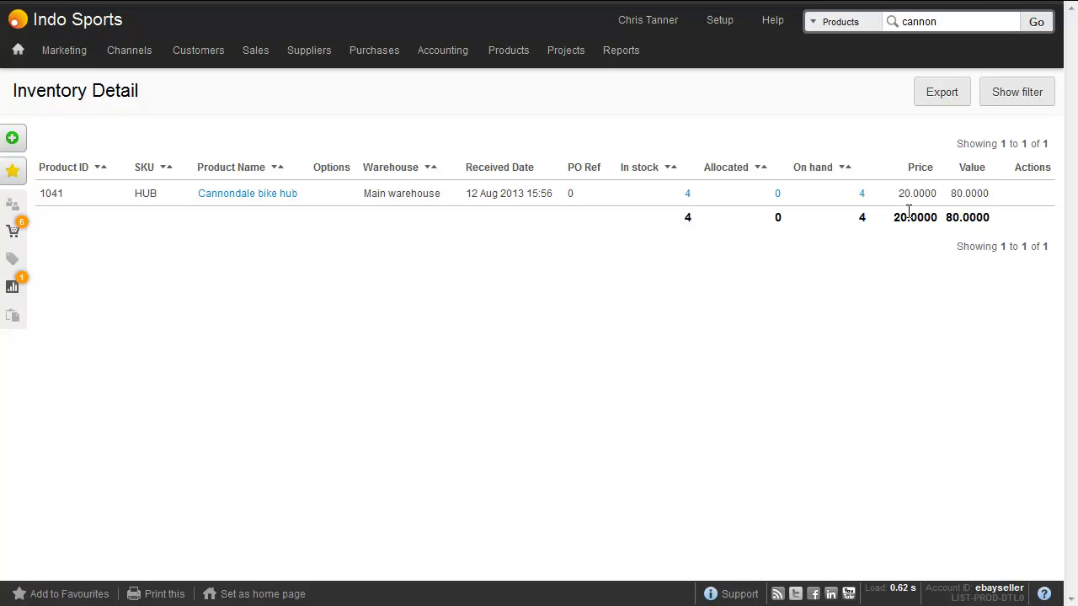
left_click(672, 194)
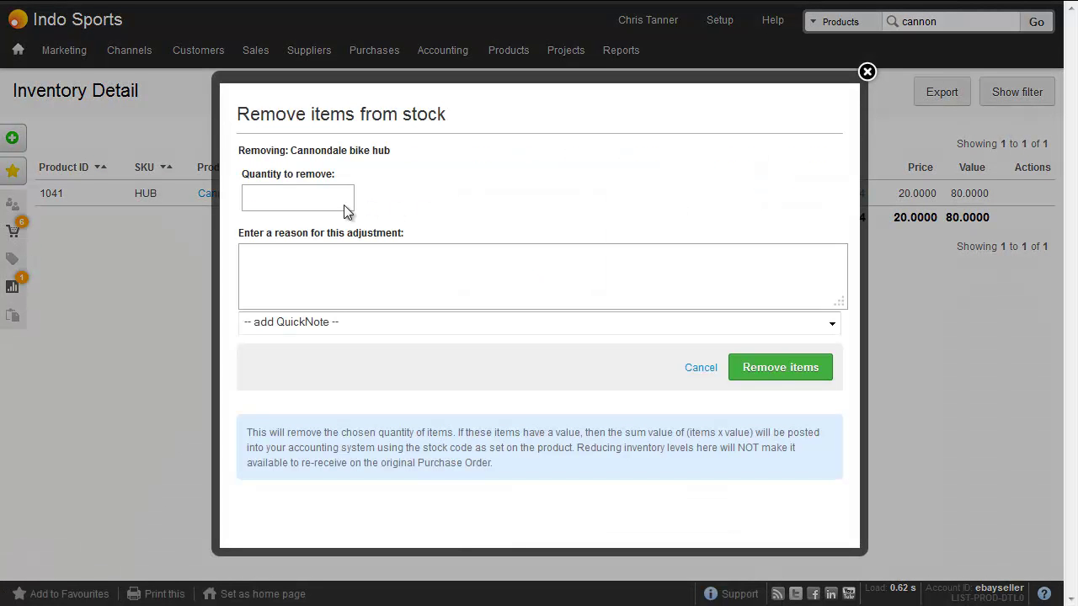
left_click(345, 202)
type("1")
left_click(369, 200)
left_click(371, 259)
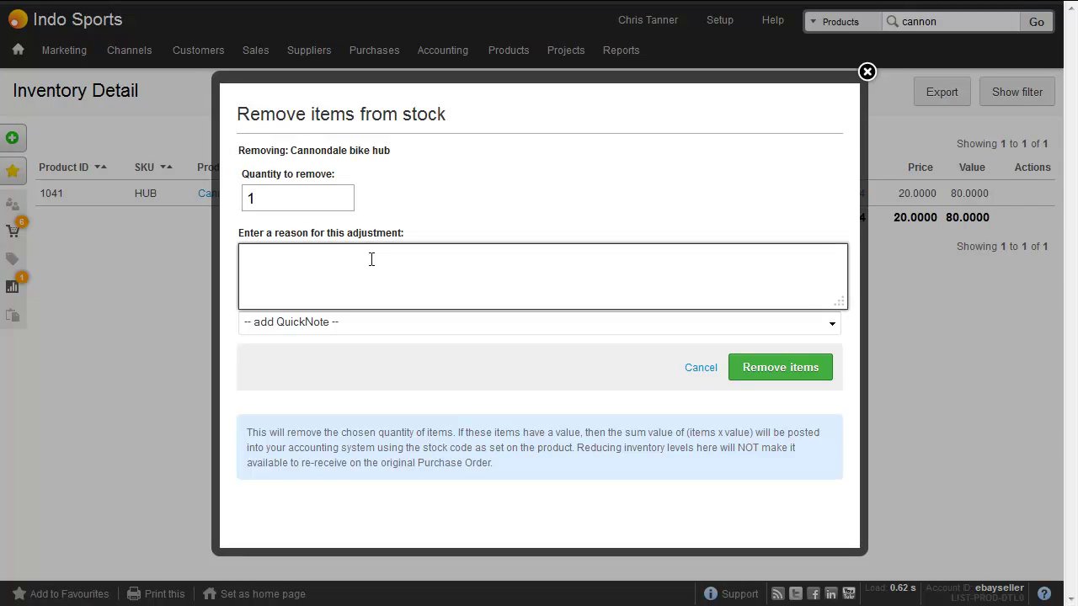
type("Assembly5634")
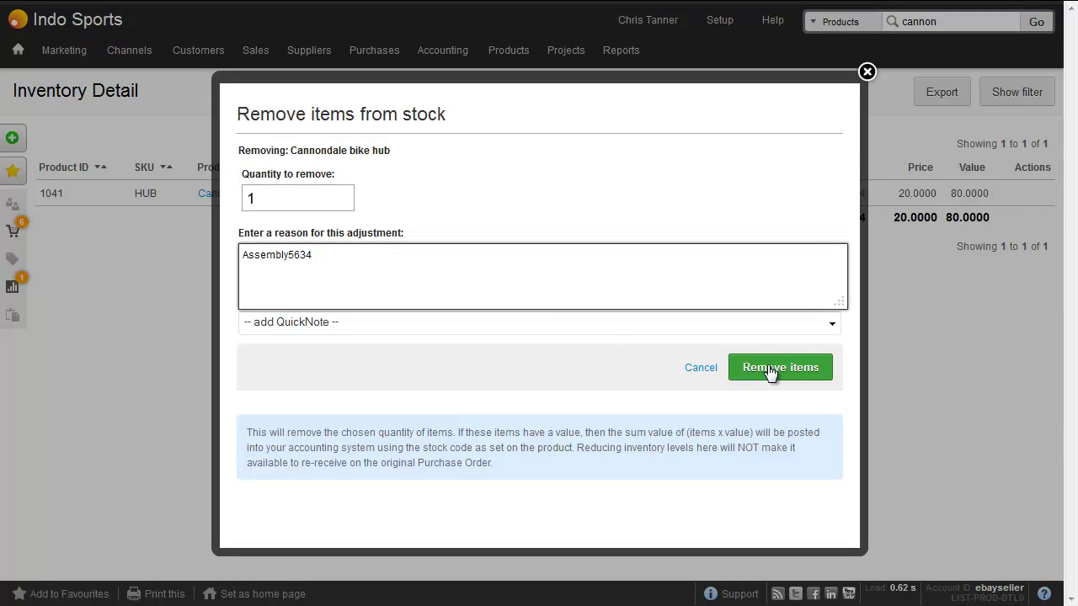
left_click(768, 371)
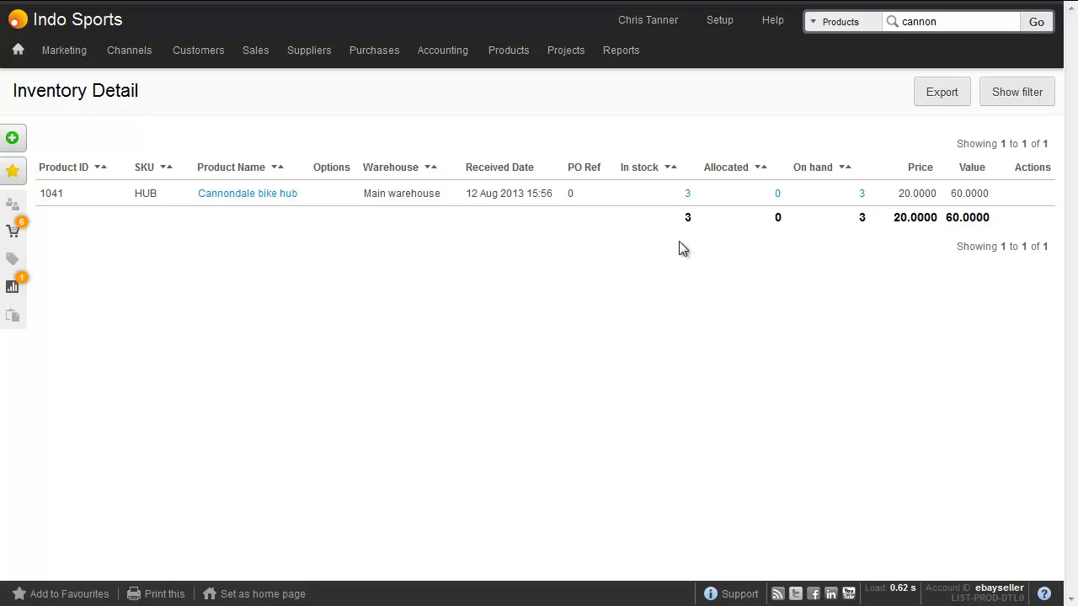
left_click(1034, 28)
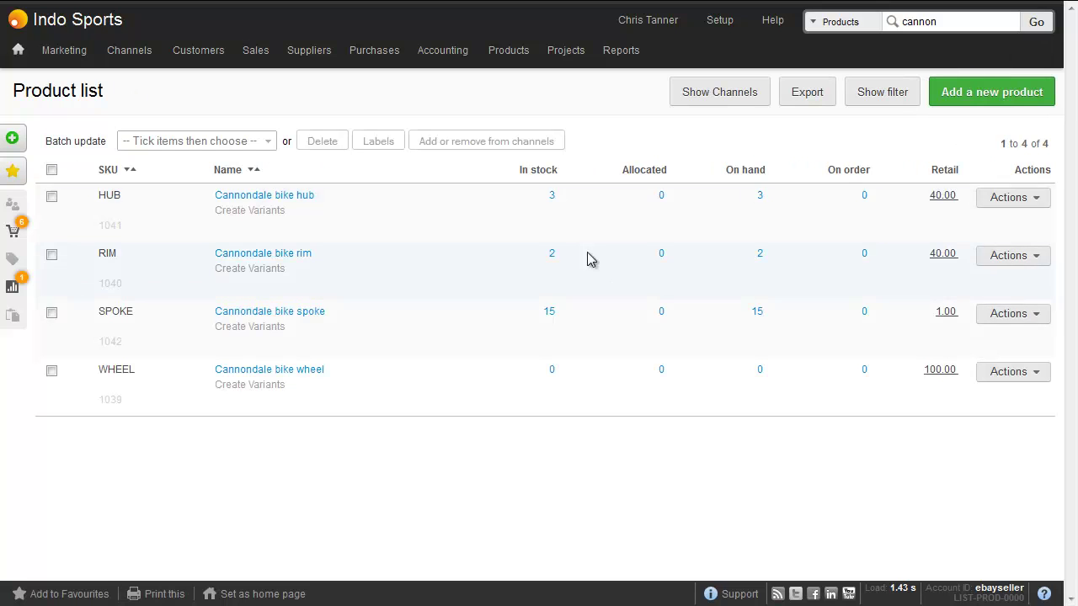
Remove 1 Cannondale bike rim from stock with reason Assembly5634, leaving 1 rim
left_click(553, 255)
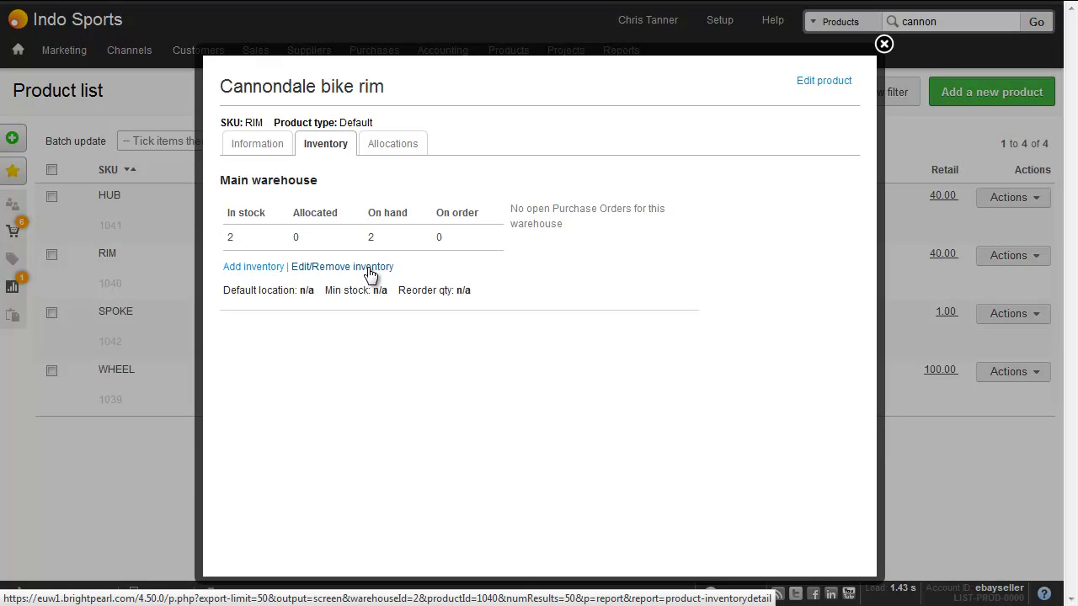
left_click(368, 267)
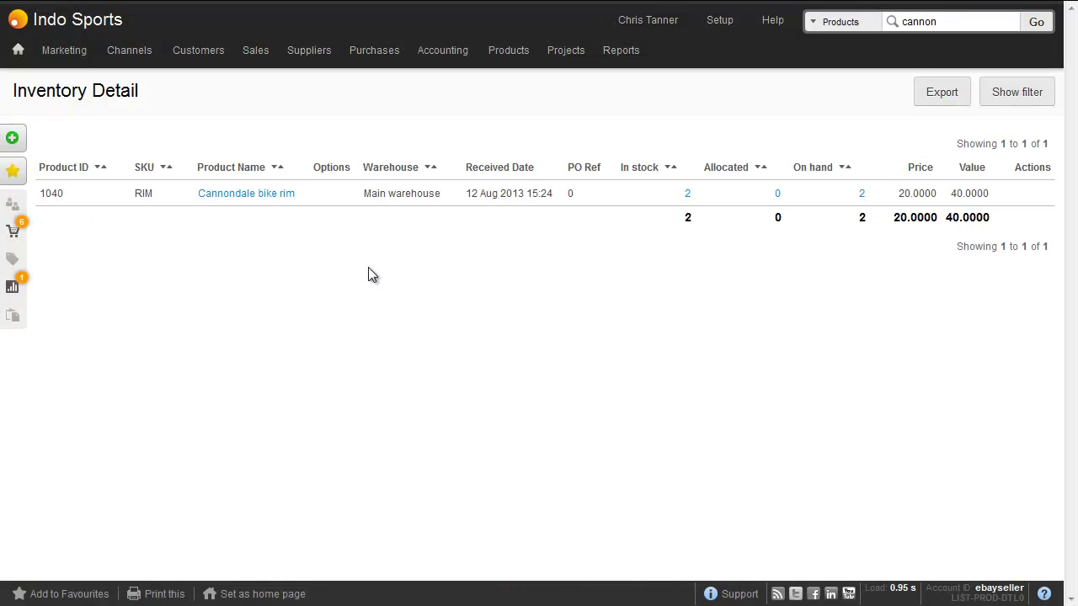
left_click(671, 196)
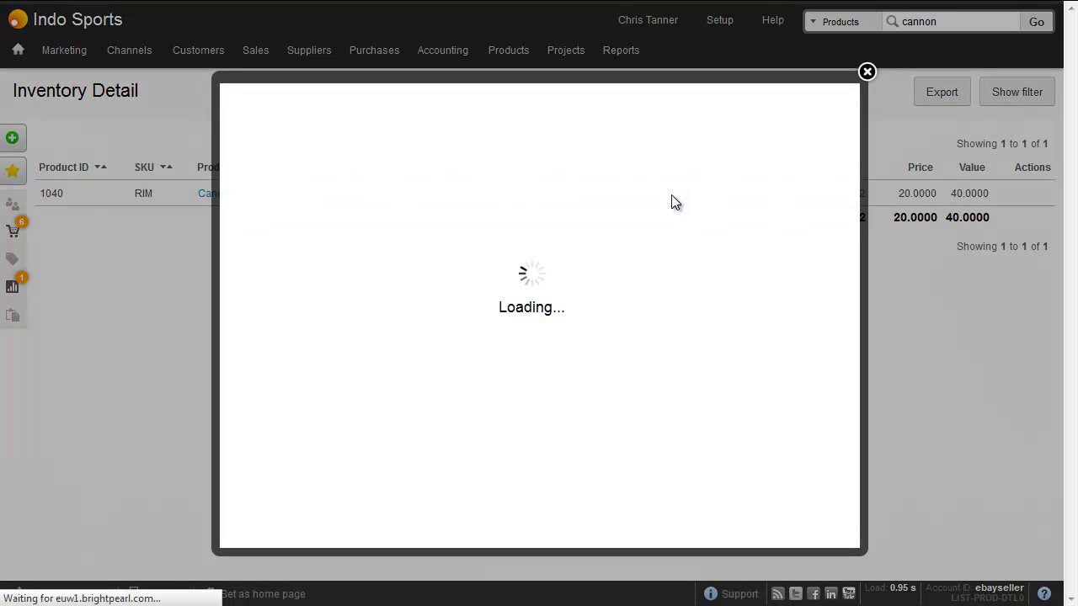
left_click(329, 198)
type("1")
left_click(414, 268)
type("Assembly5634")
left_click(762, 370)
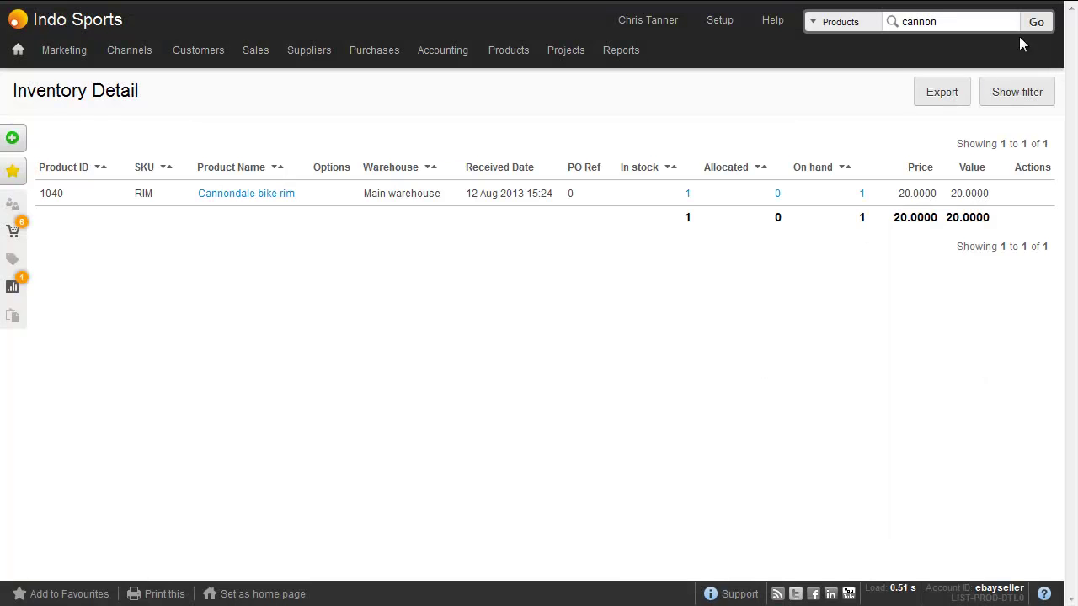
Remove 10 Cannondale bike spokes from stock with reason Assembly5634, leaving 5 spokes
left_click(1035, 22)
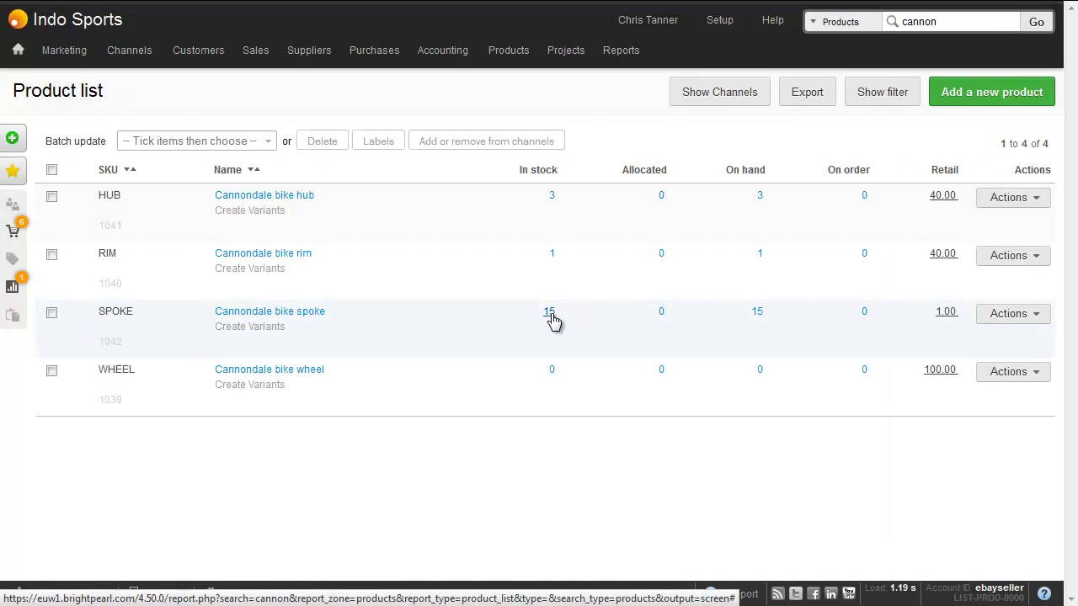
left_click(551, 313)
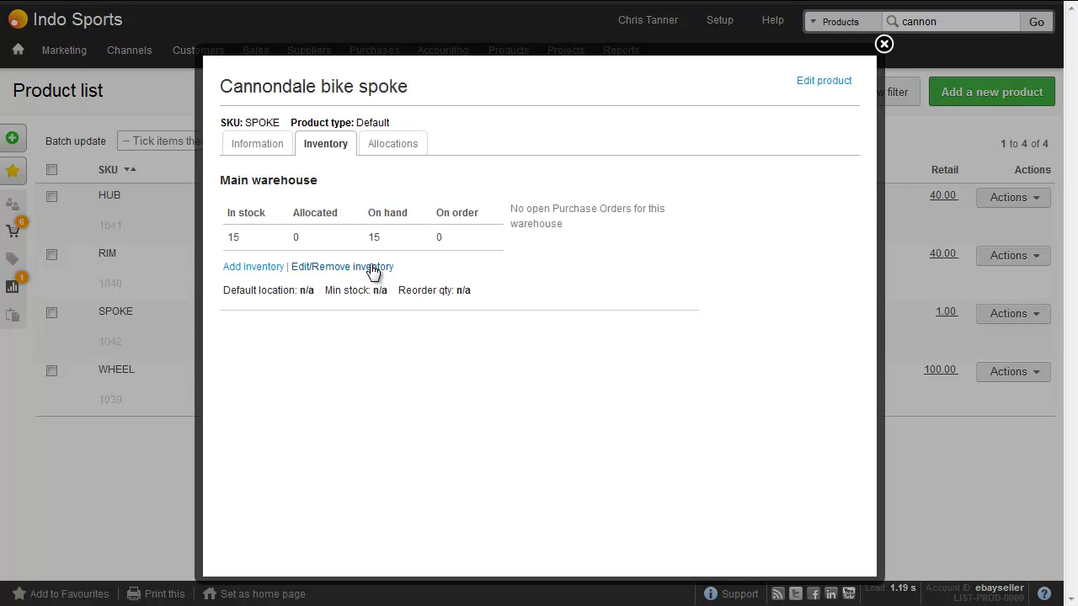
left_click(373, 270)
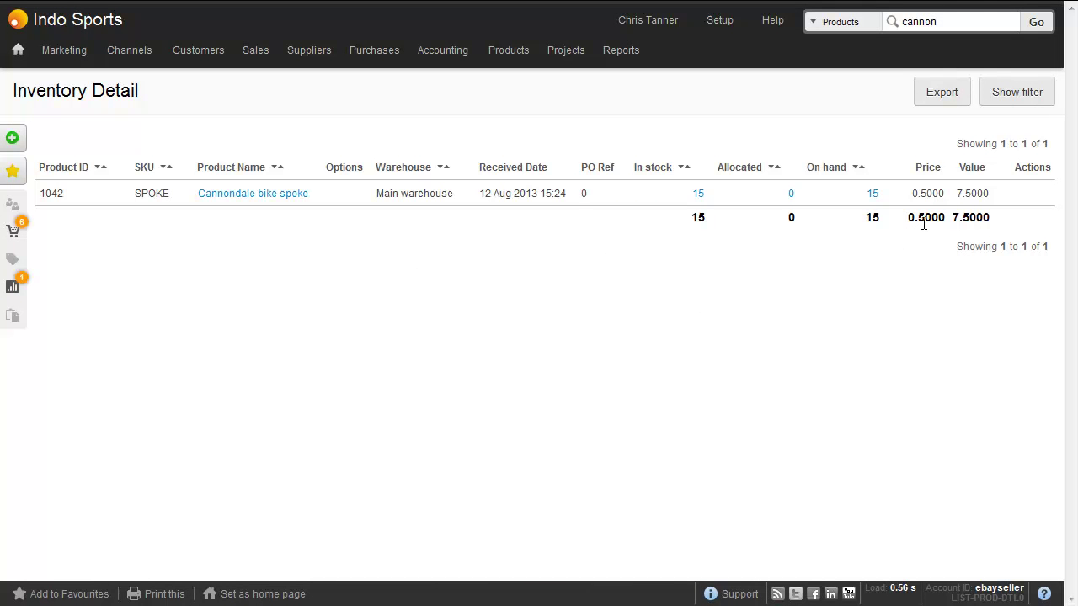
left_click(679, 195)
left_click(334, 199)
type("10")
left_click(377, 282)
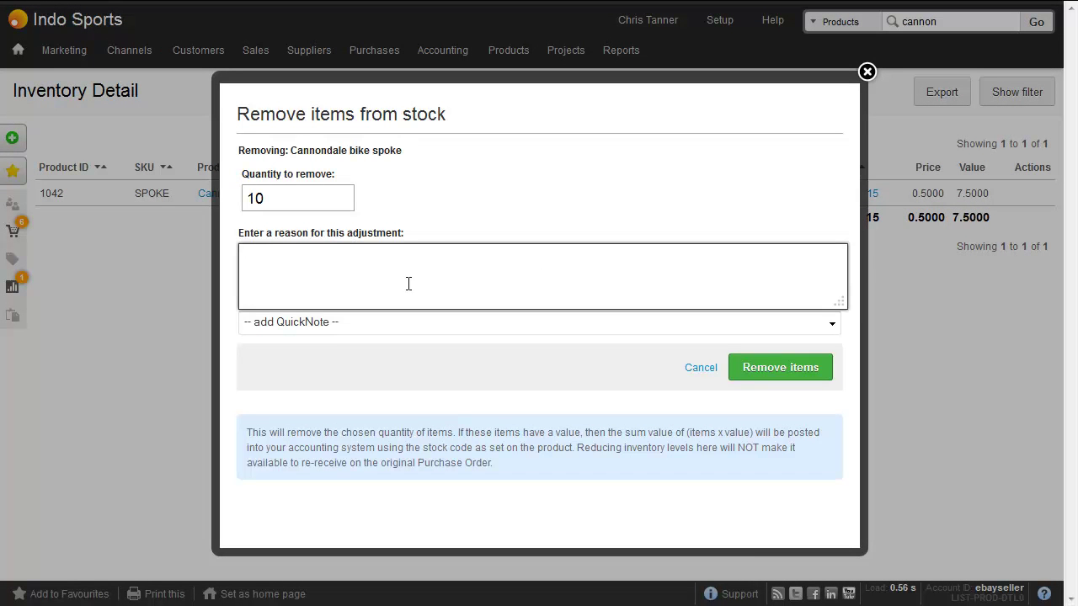
type("Assembly5634")
left_click(828, 367)
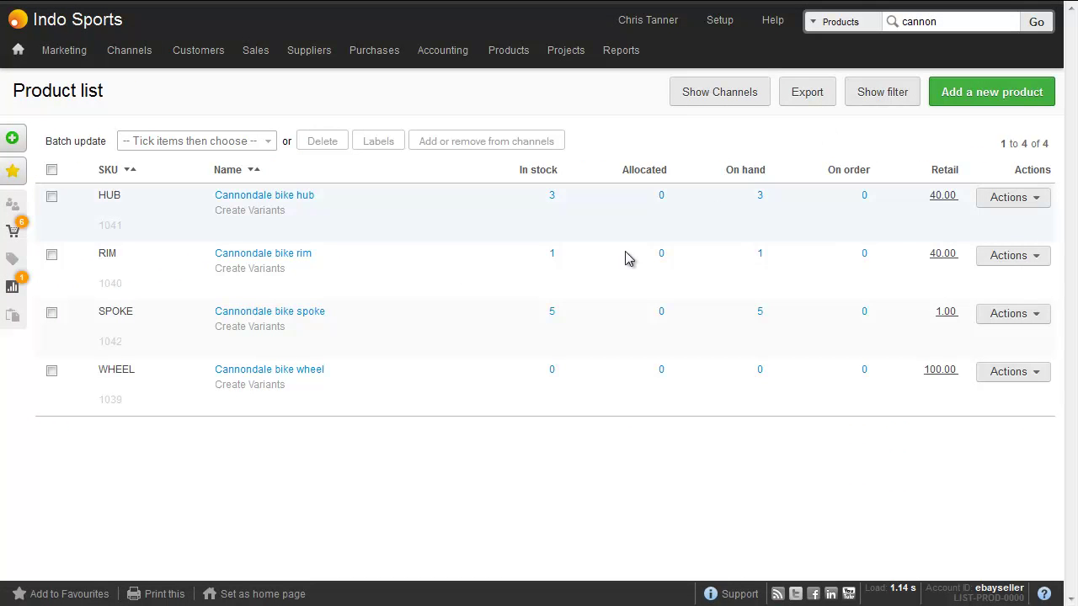
Add 1 Cannondale bike wheel to stock at £45 cost with reason Assembly5634
left_click(551, 371)
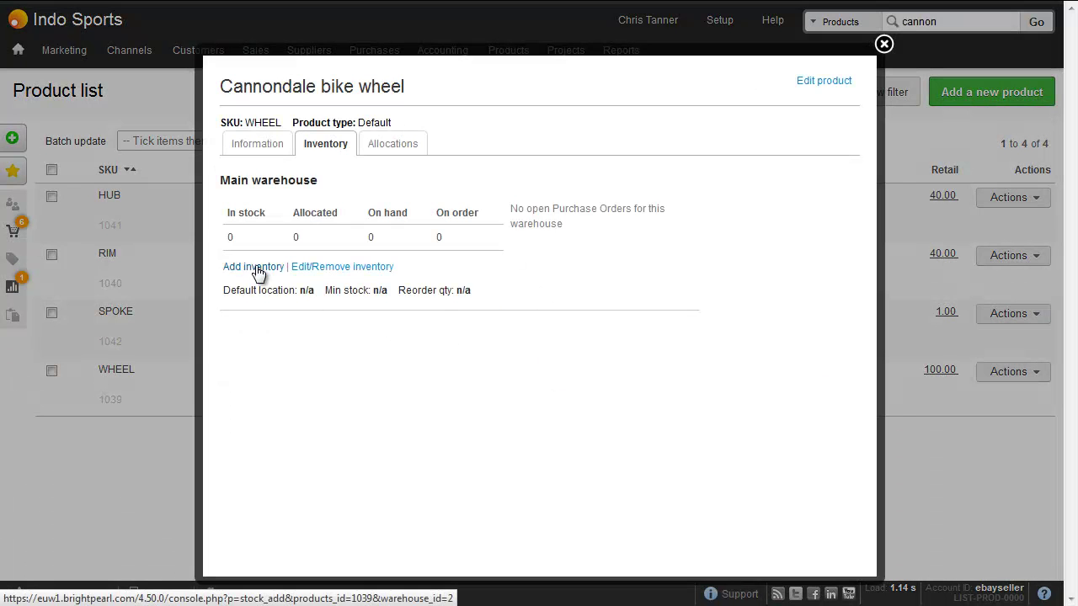
left_click(256, 267)
type("1")
left_click(514, 148)
left_click_drag(514, 148, 579, 157)
type("45")
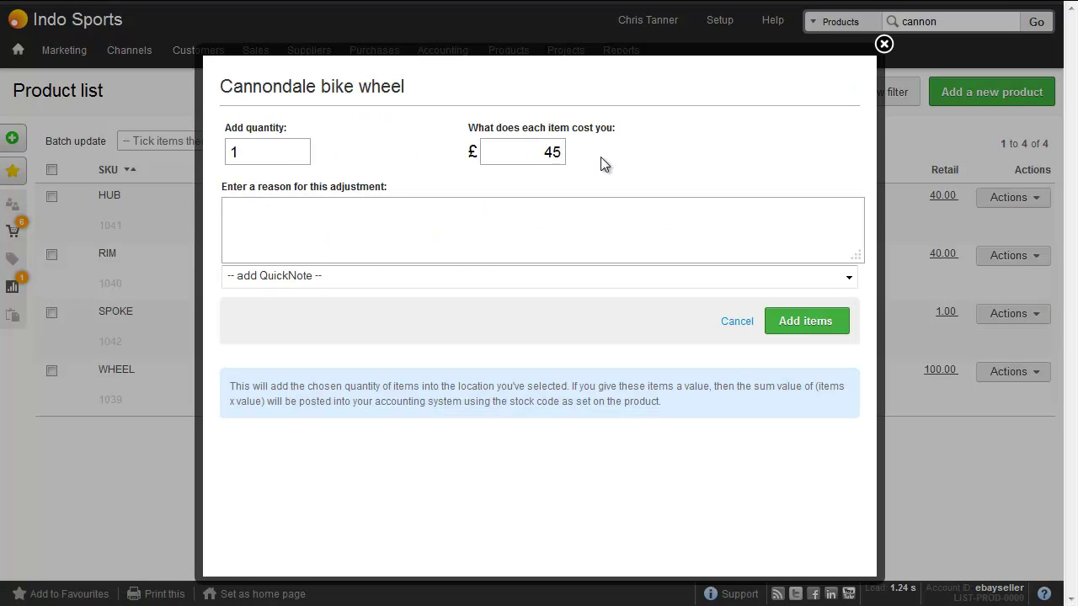
left_click(575, 203)
type("Assembly5634")
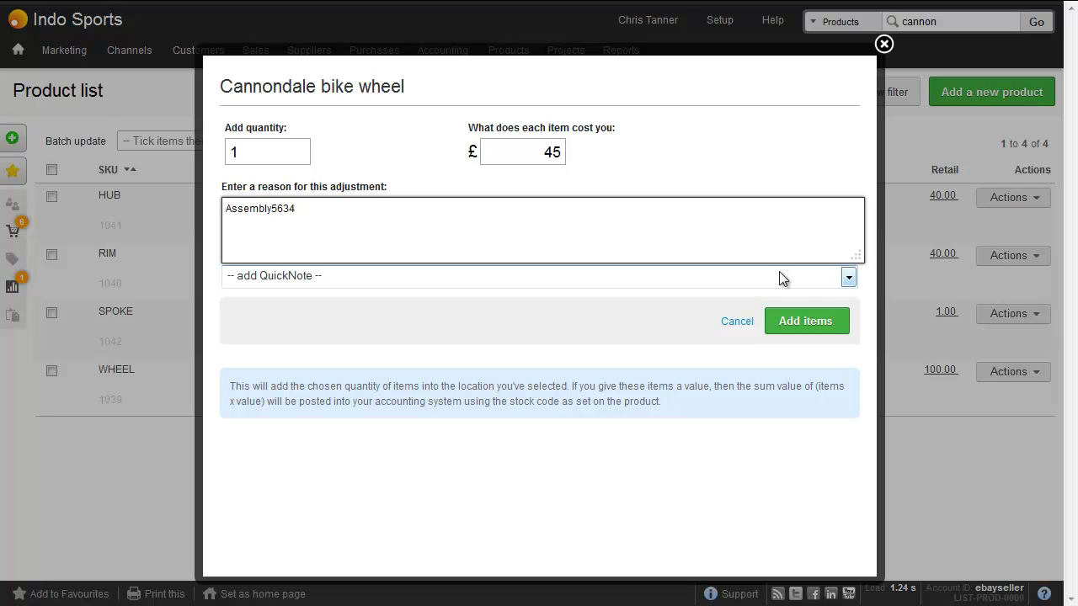
left_click(815, 322)
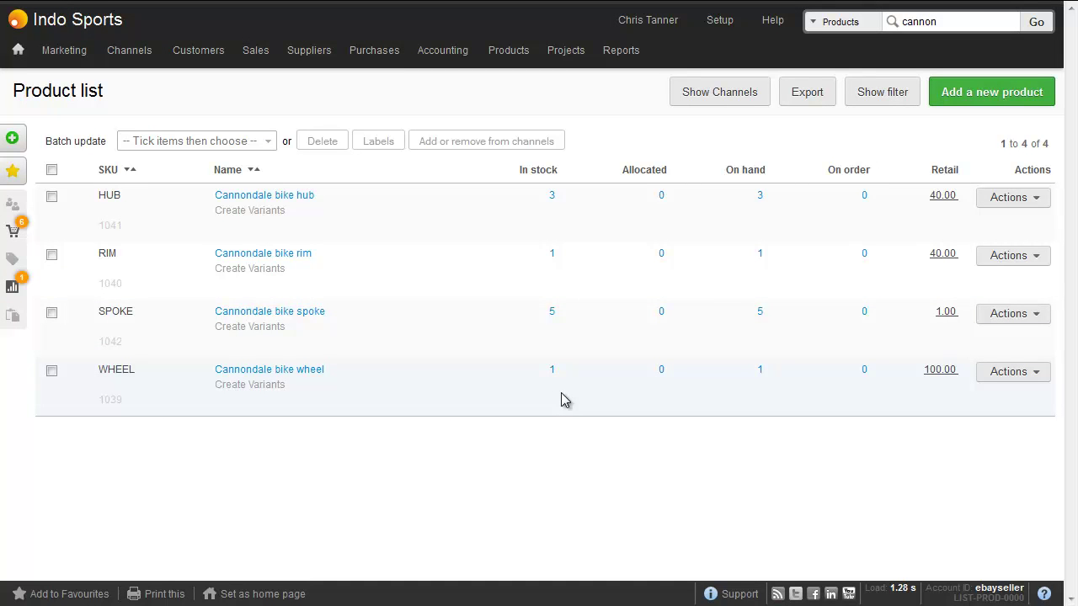
Switch the search scope to Accounting and search for the Assembly5634 journals
left_click(840, 25)
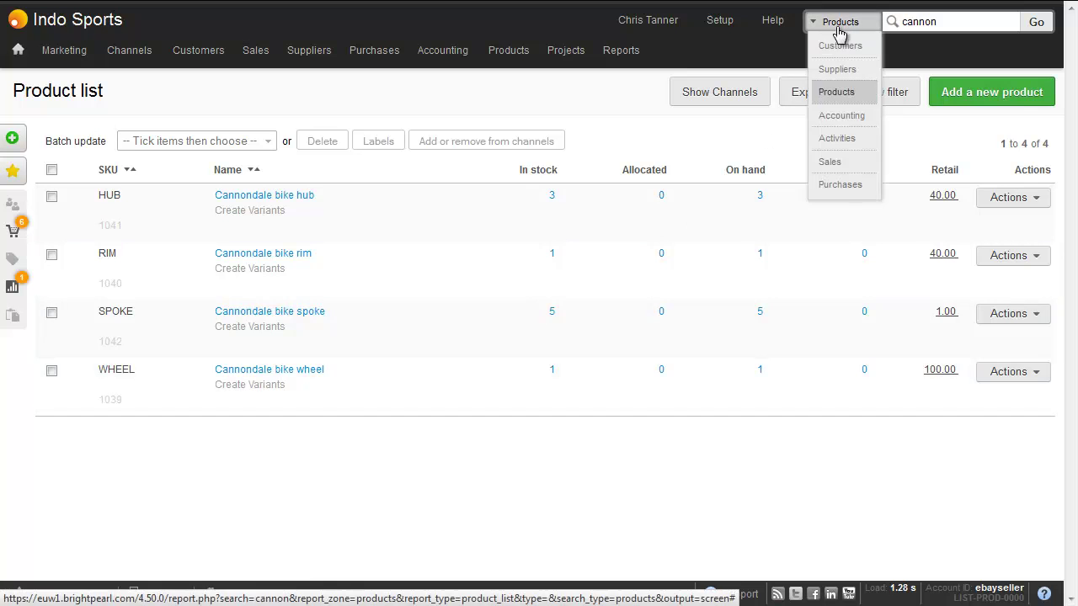
left_click(834, 115)
type("Assembly5634")
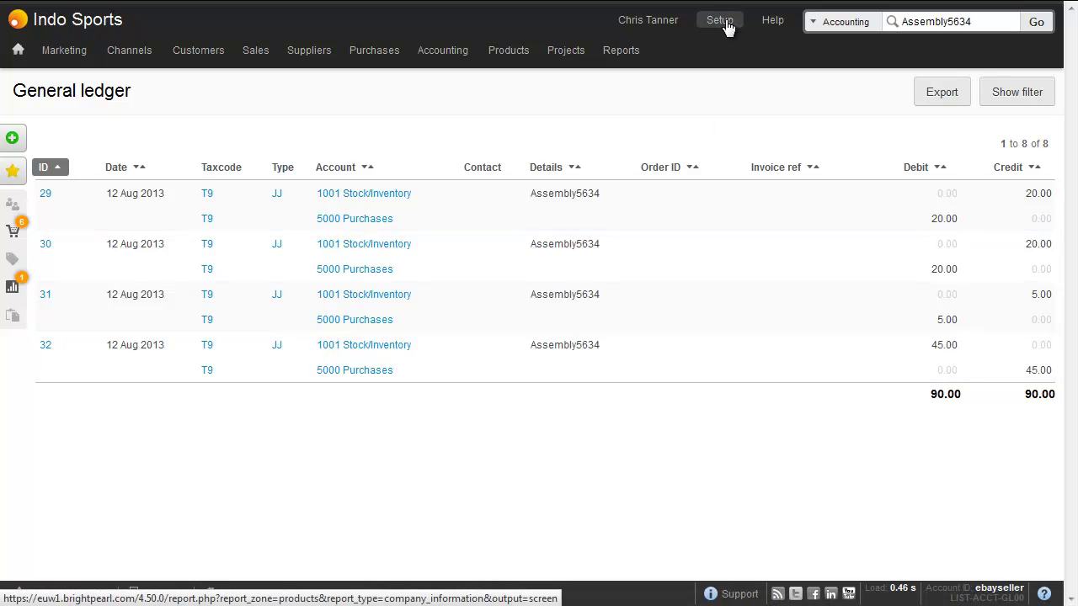
Open the Accounting nominal codes settings in Setup and scroll through the defaults
left_click(725, 24)
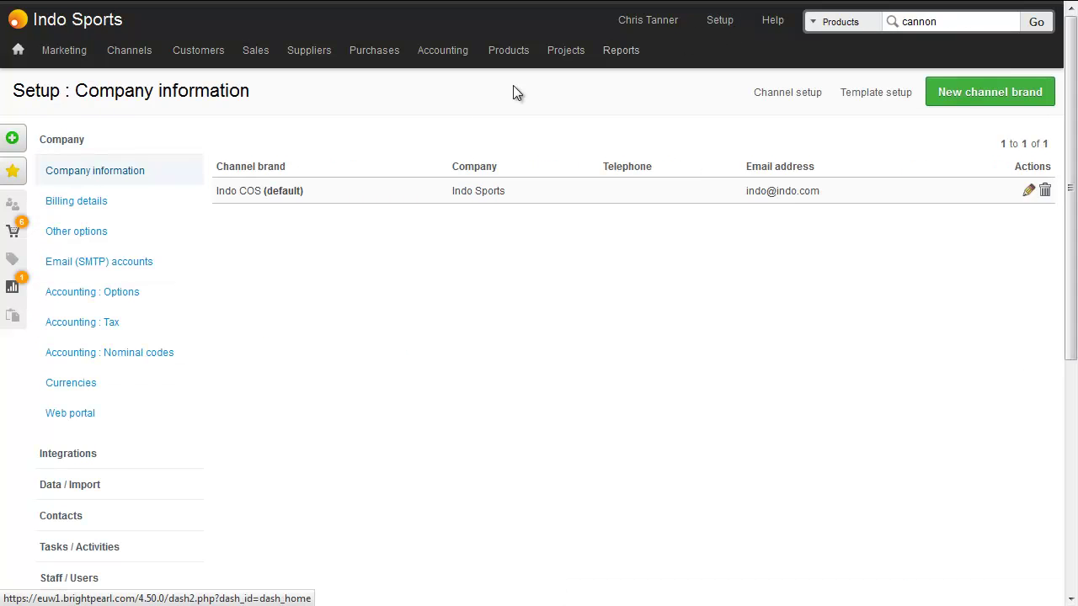
left_click(170, 354)
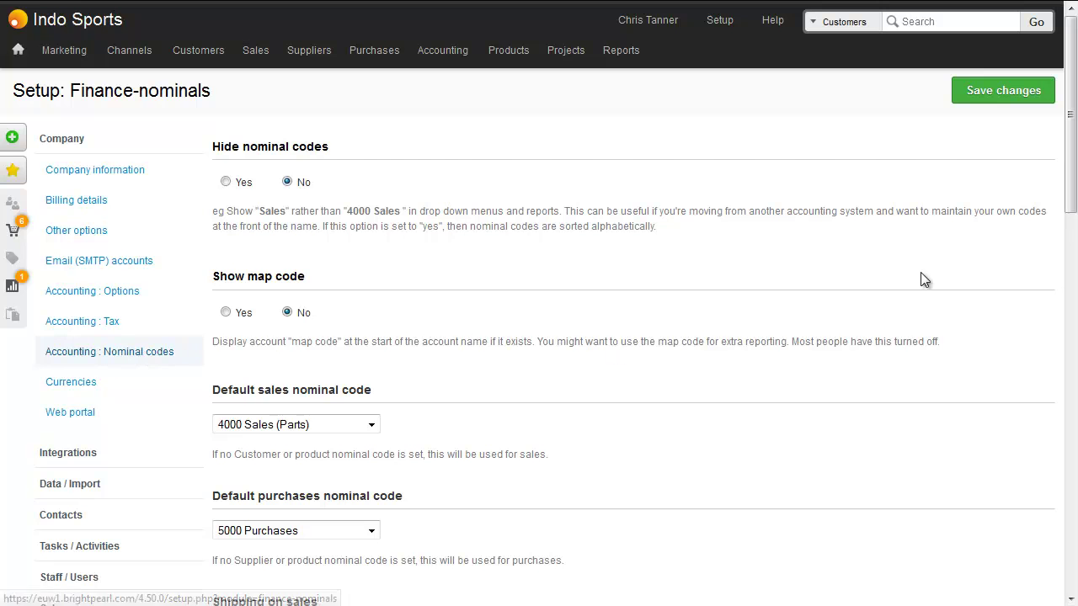
left_click_drag(1072, 179, 1030, 458)
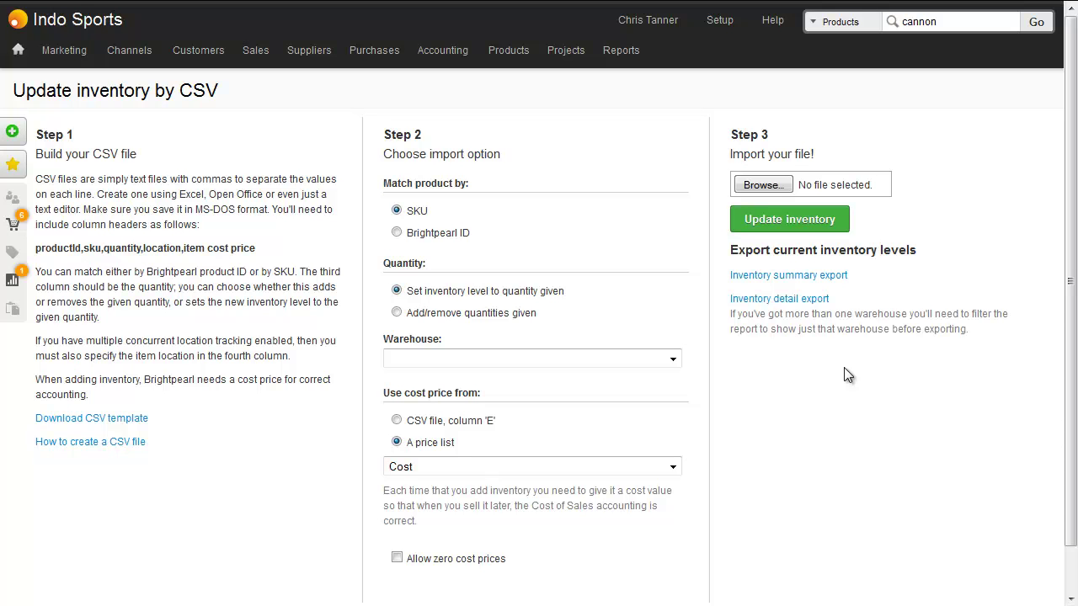
Review the CSV import Steps 1–3 and bring up Wheel assembly.csv in Excel
mouse_move(510, 57)
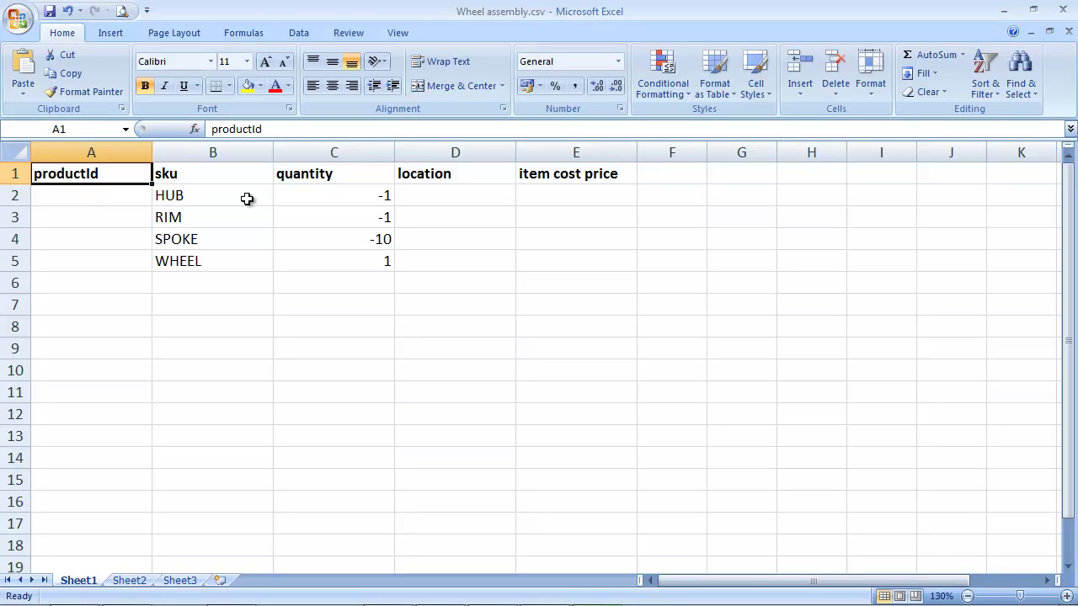
left_click(346, 198)
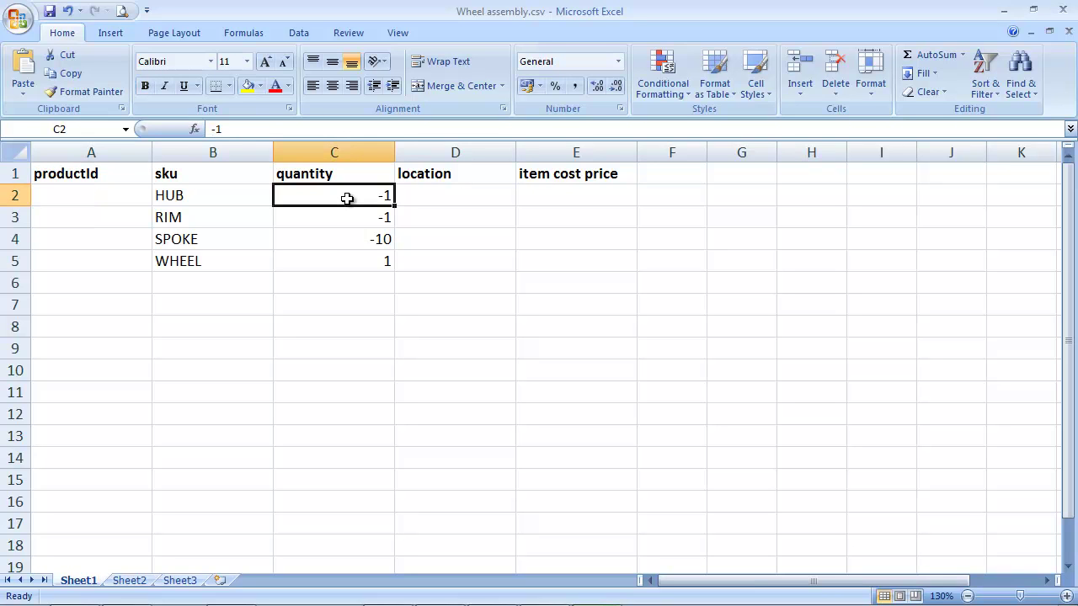
left_click(334, 222)
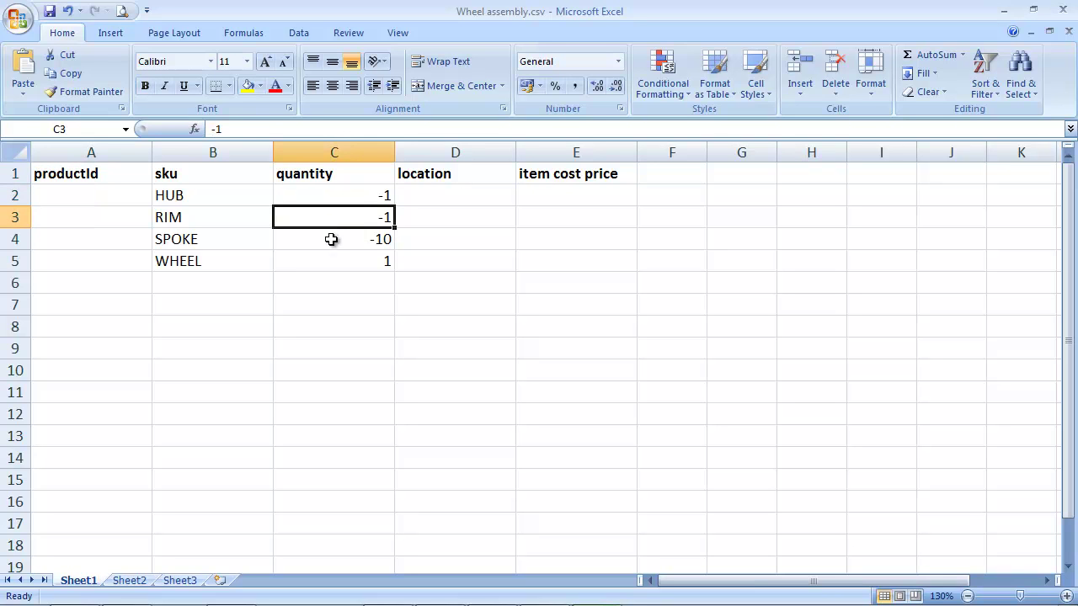
left_click(331, 239)
left_click(332, 263)
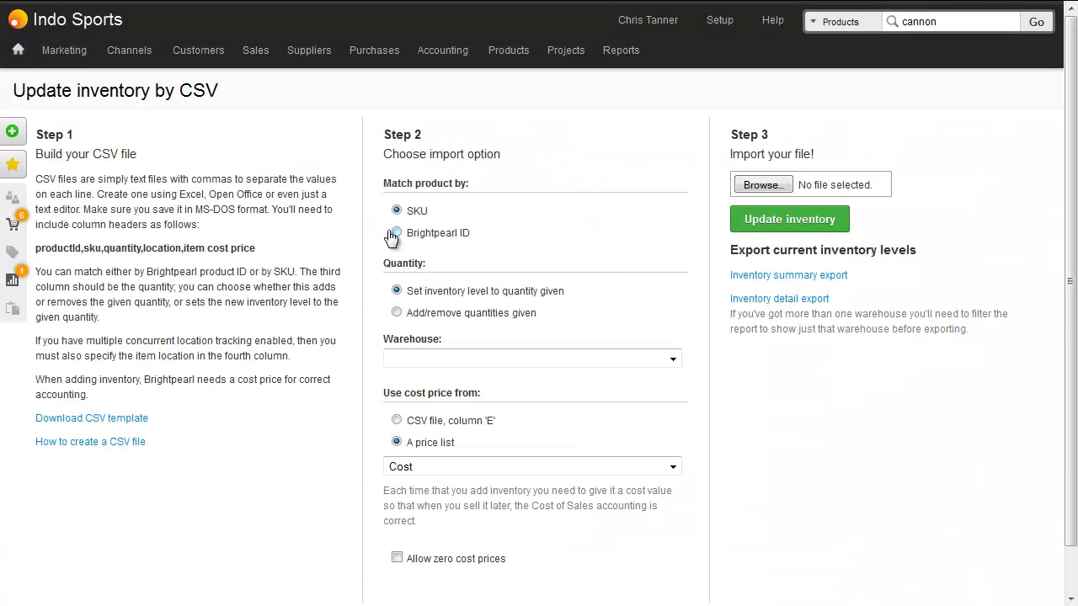
Import Wheel assembly.csv into Main warehouse using add/remove quantities and confirm the update
left_click(444, 322)
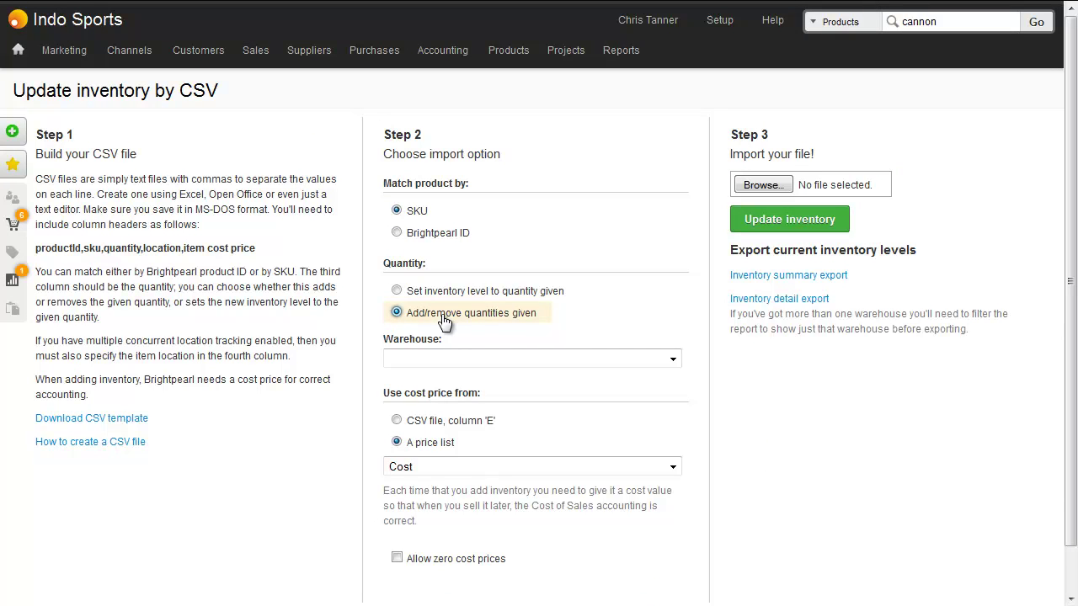
left_click(451, 360)
left_click(454, 381)
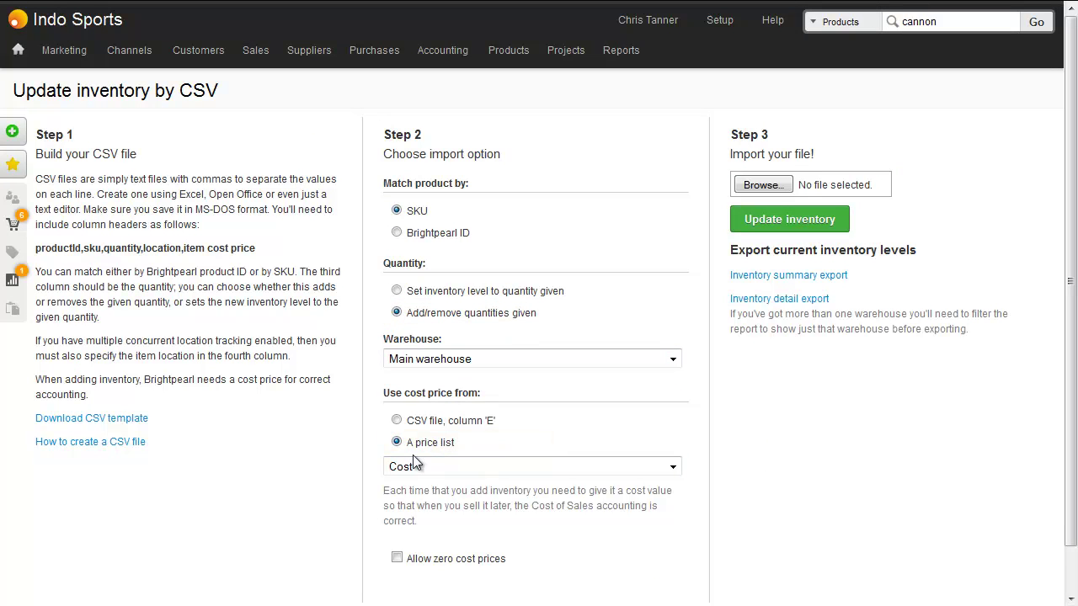
left_click(759, 182)
left_click(314, 116)
double_click(318, 118)
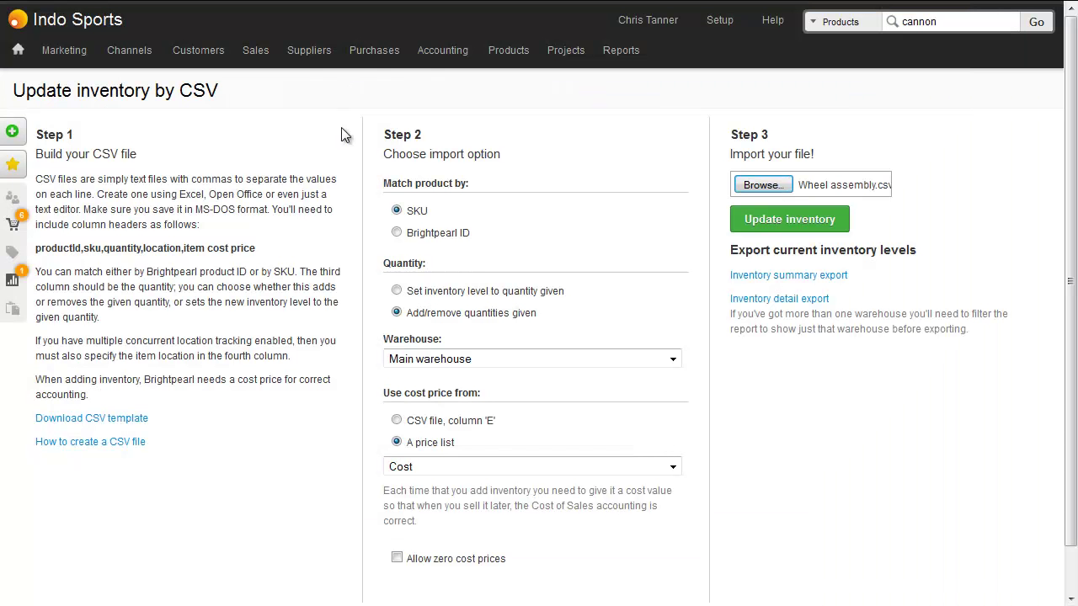
left_click(765, 223)
left_click(755, 256)
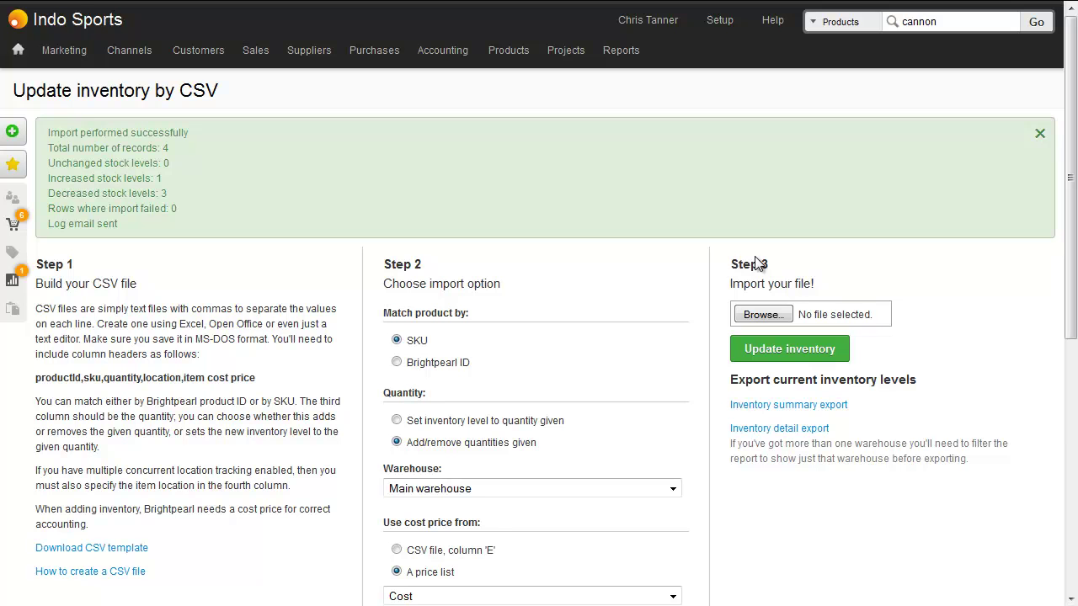
Search products for 'strada' to list the La Strada Pinot Noir bottle and case
left_click(1039, 23)
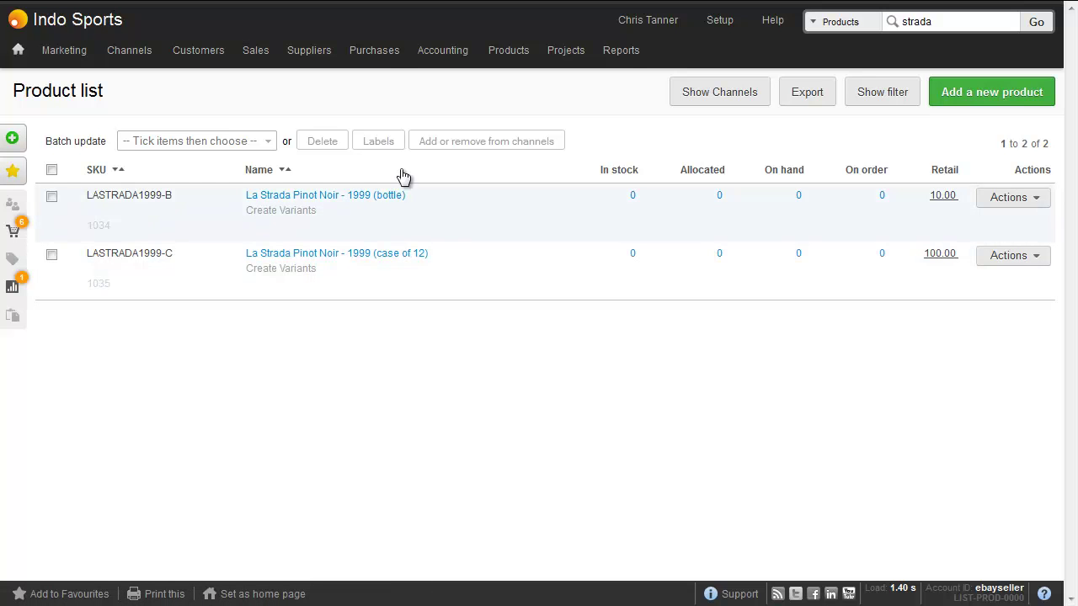
Start a new purchase order and select its supplier
mouse_move(386, 54)
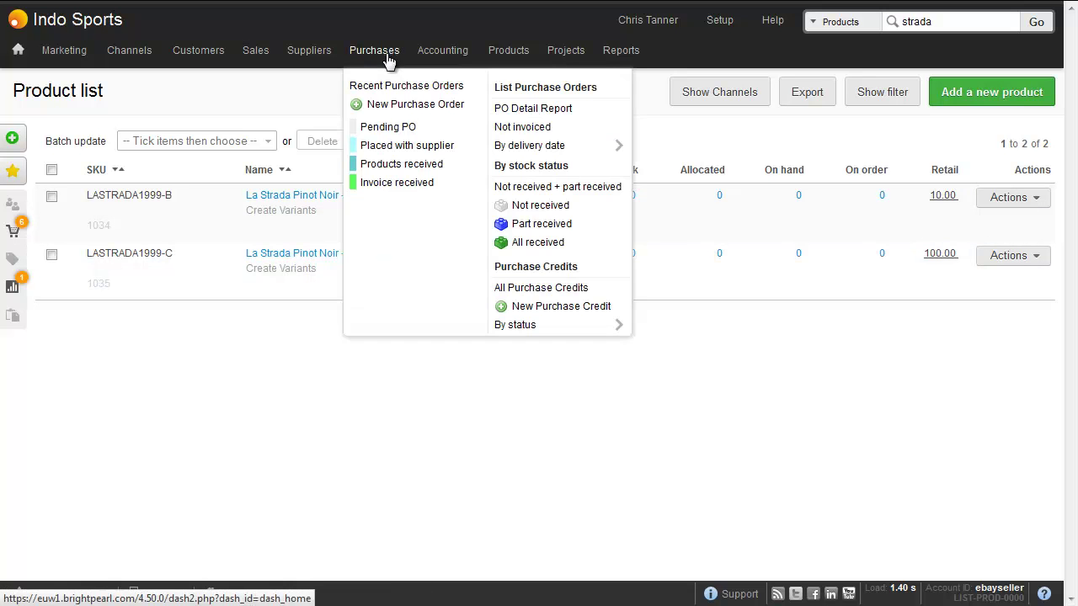
left_click(396, 109)
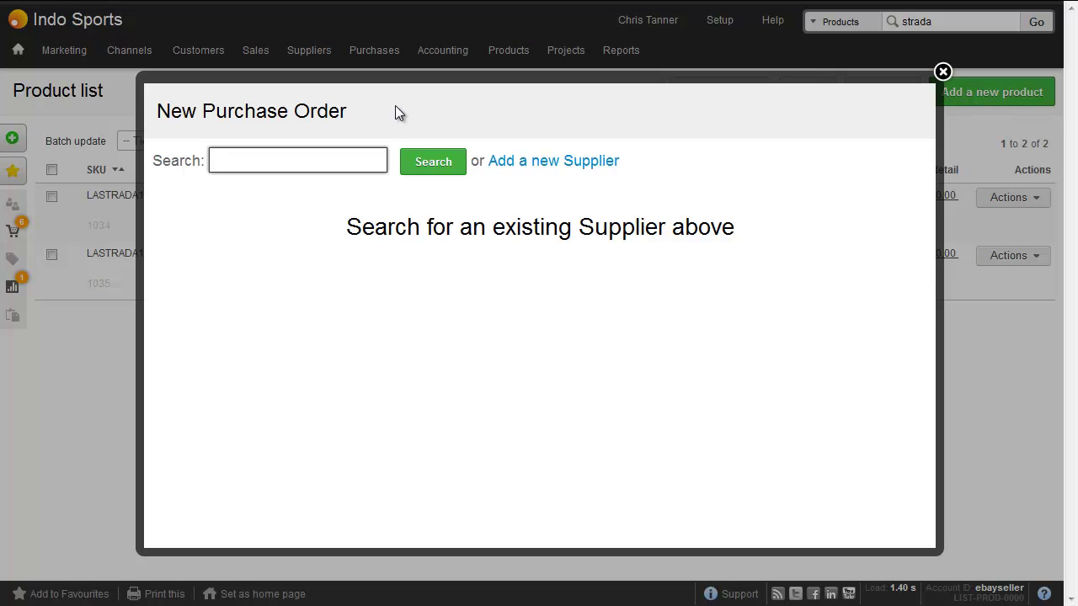
type("e")
left_click(209, 249)
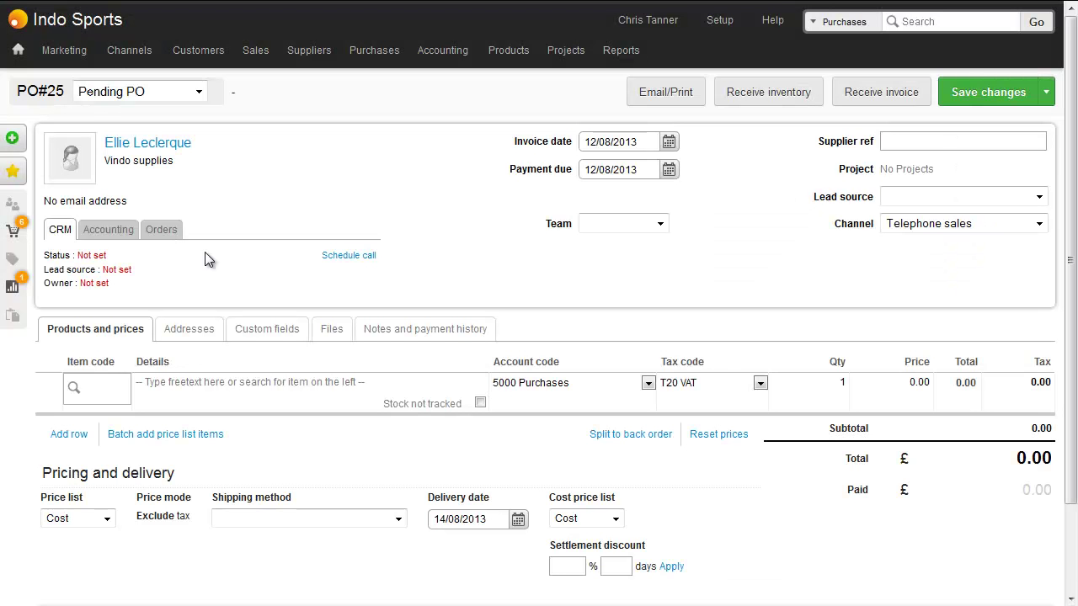
Order 10 La Strada cases of 12 at 50.00 each, save order 25, and open goods-in
left_click(107, 388)
type("case")
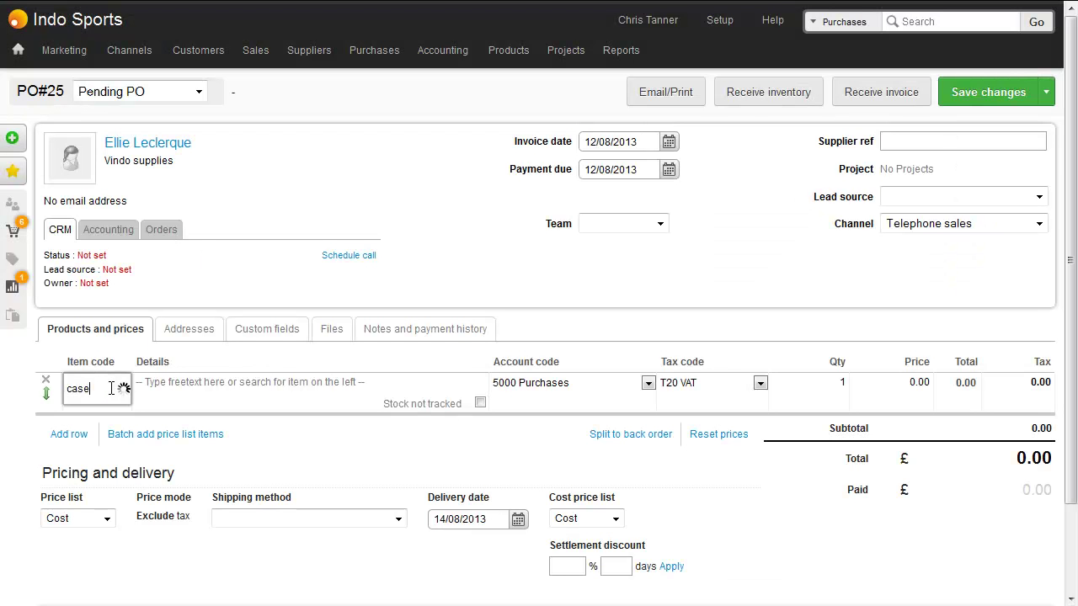
left_click(51, 438)
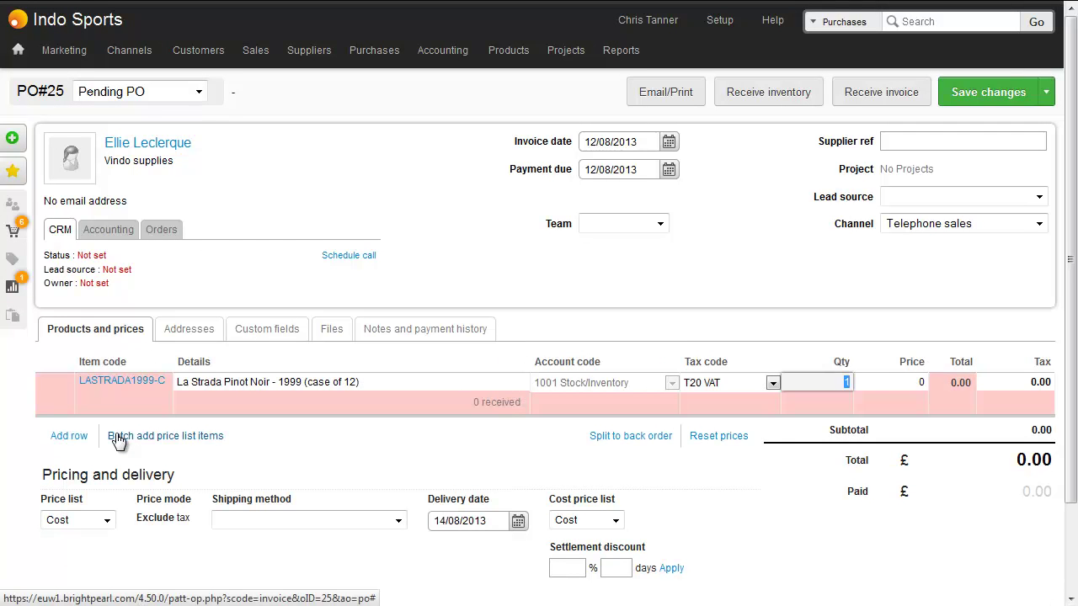
type("0")
key("Tab")
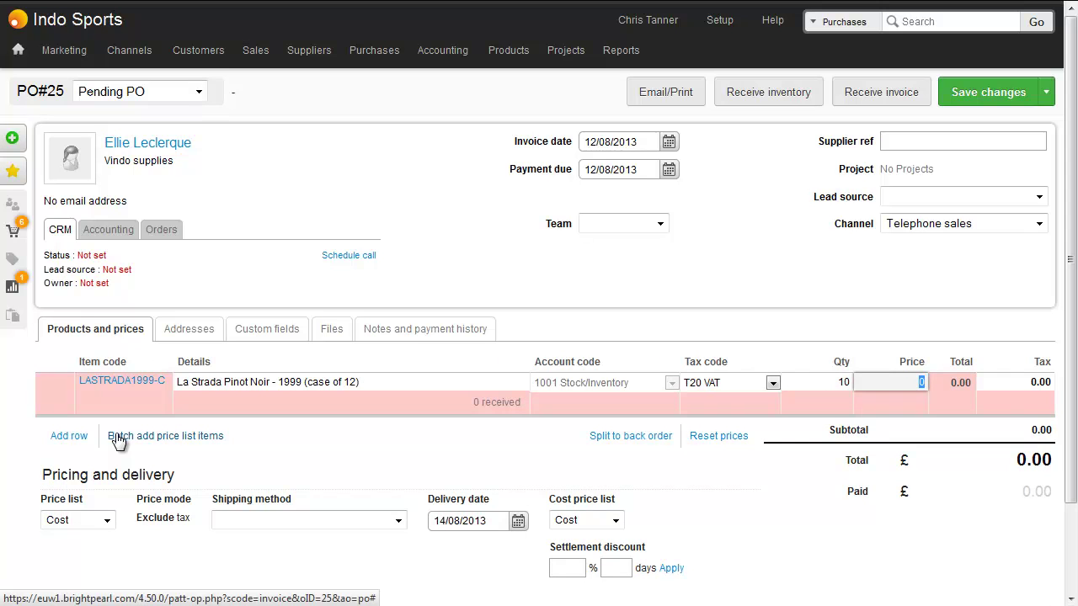
type("50")
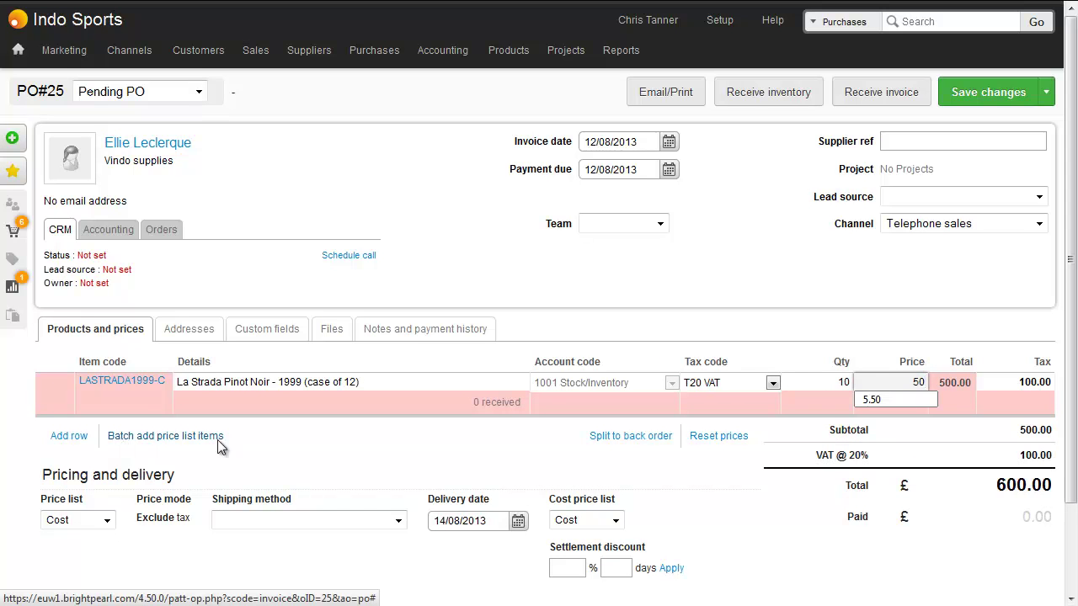
left_click(977, 101)
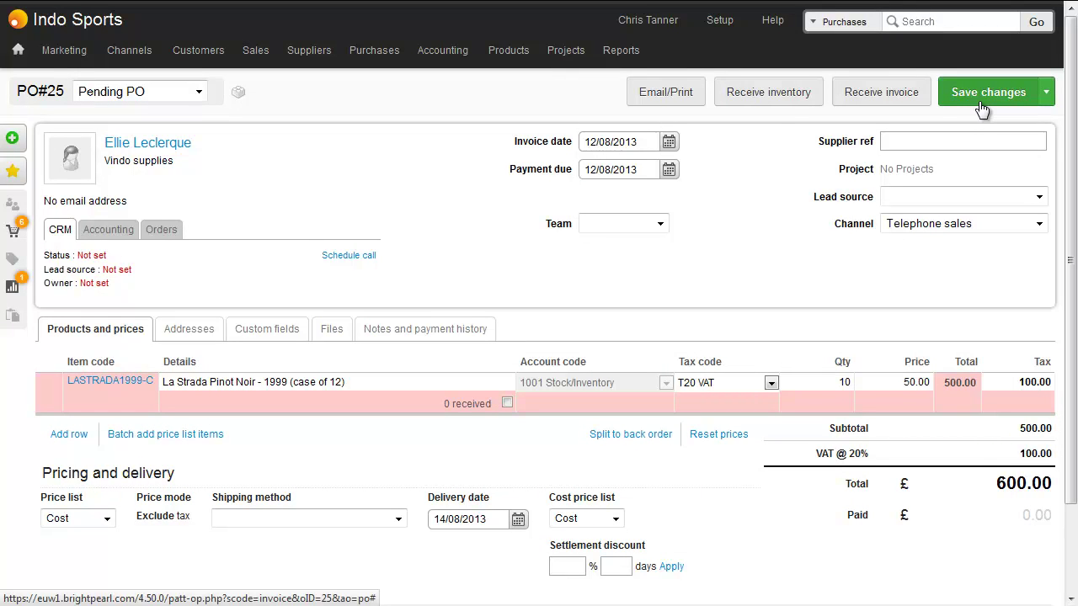
left_click(768, 94)
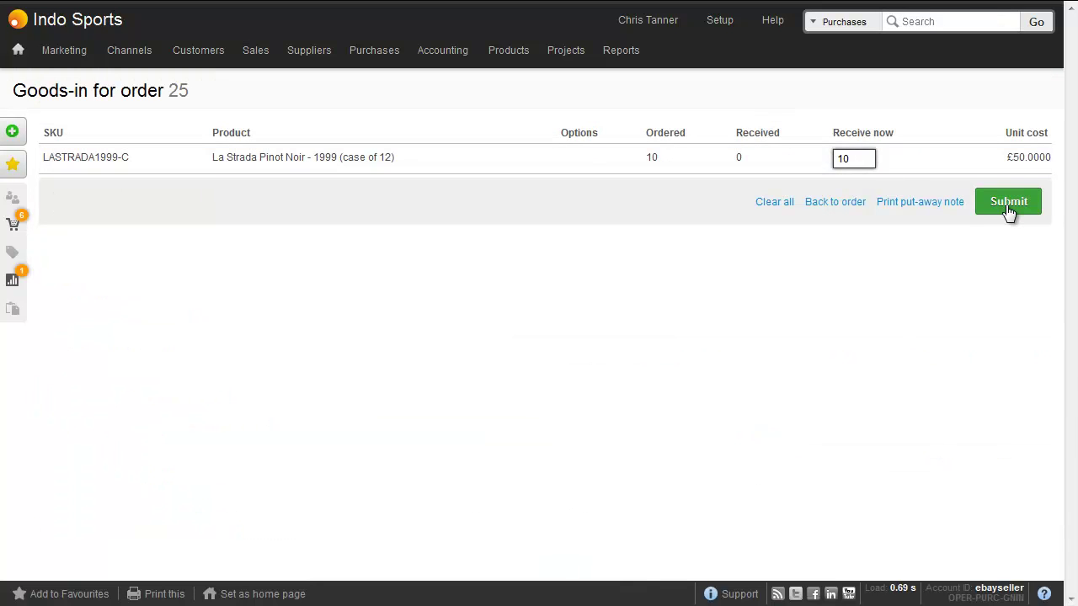
Receive all 10 ordered La Strada cases of 12 into stock
left_click(1008, 210)
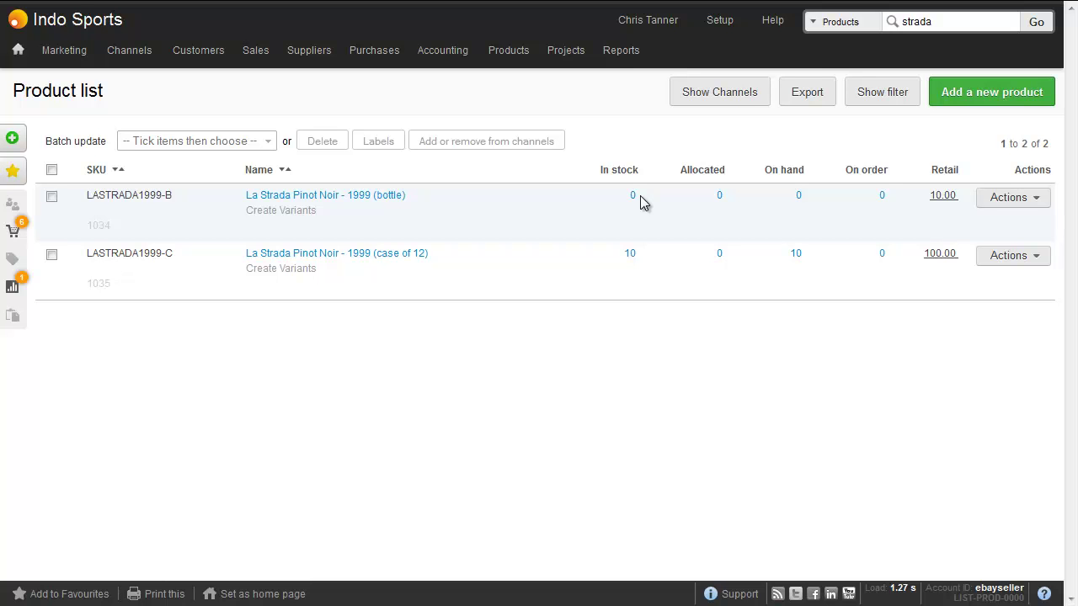
Remove 1 La Strada case of 12 from the received batch, leaving 9 in stock
left_click(629, 254)
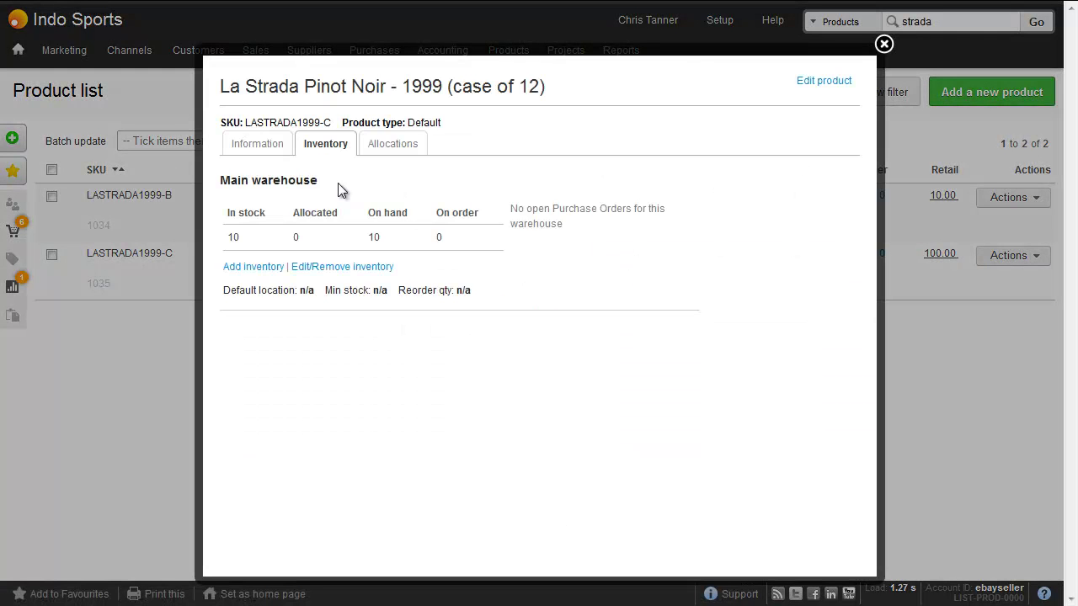
left_click(336, 267)
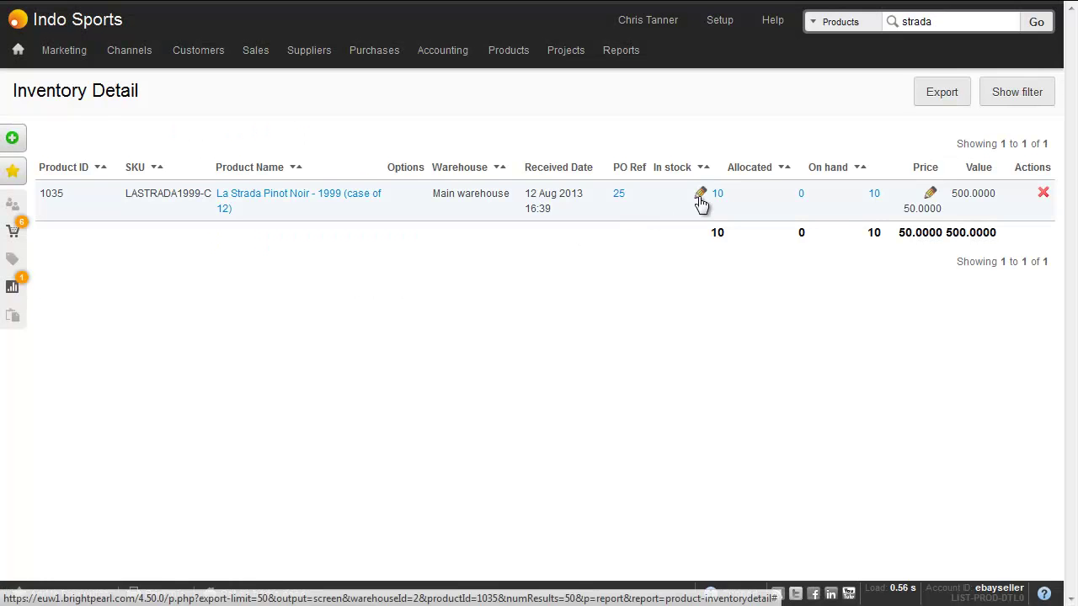
left_click(699, 195)
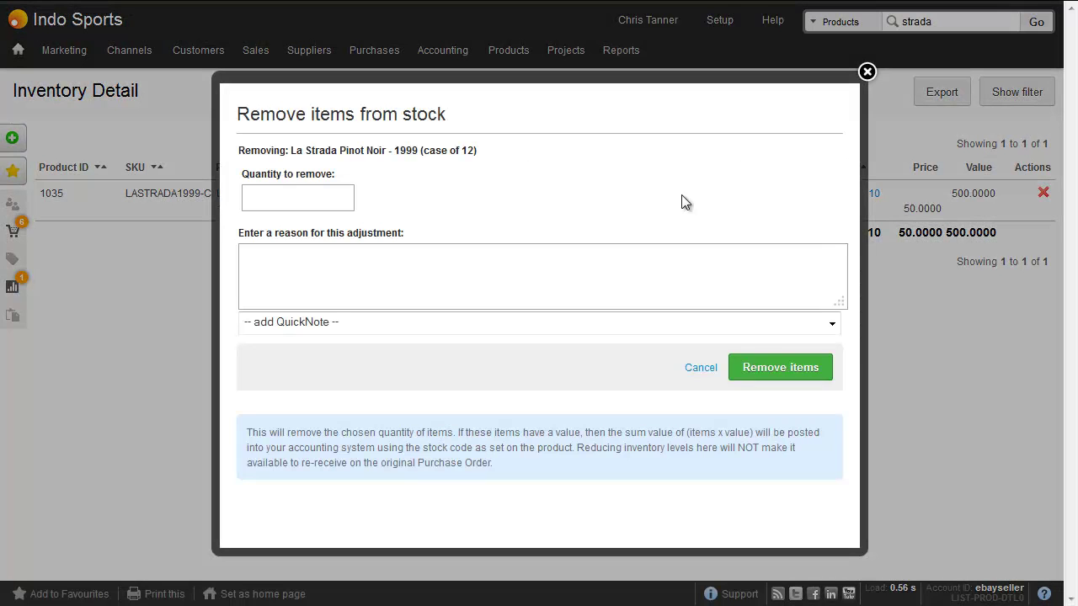
left_click(325, 196)
type("1")
left_click(595, 302)
left_click(779, 368)
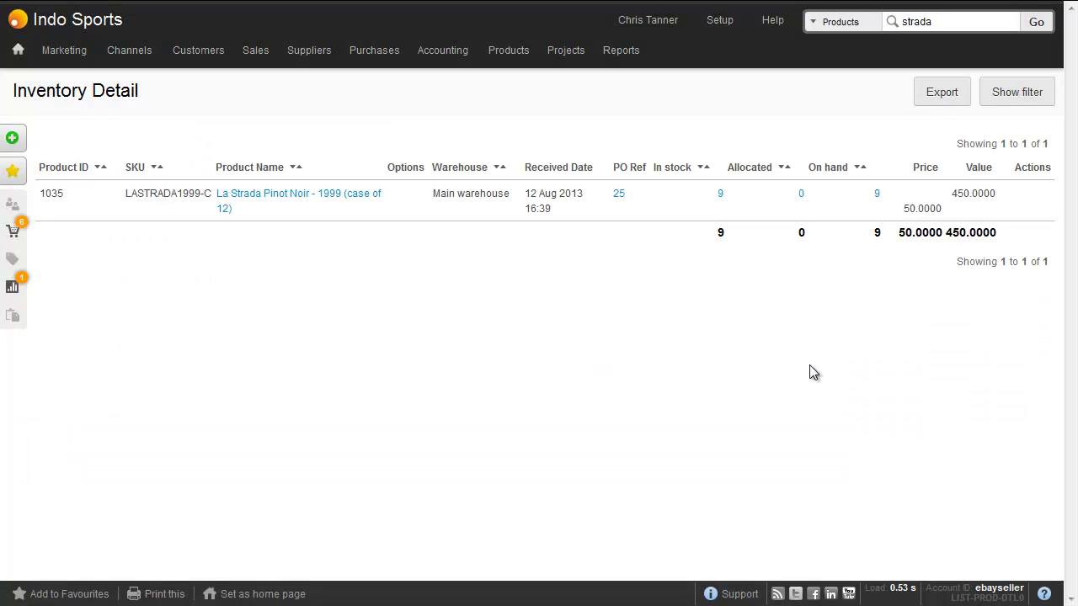
left_click(1035, 25)
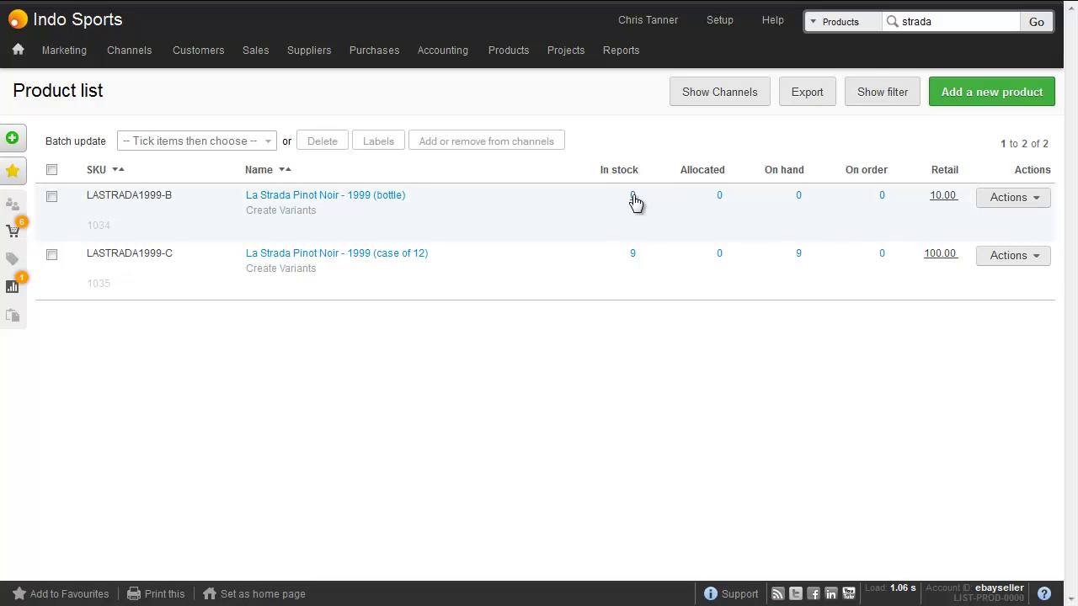
Add 12 La Strada bottles to inventory, changing the unit cost from 5.00 to 4.17
left_click(633, 197)
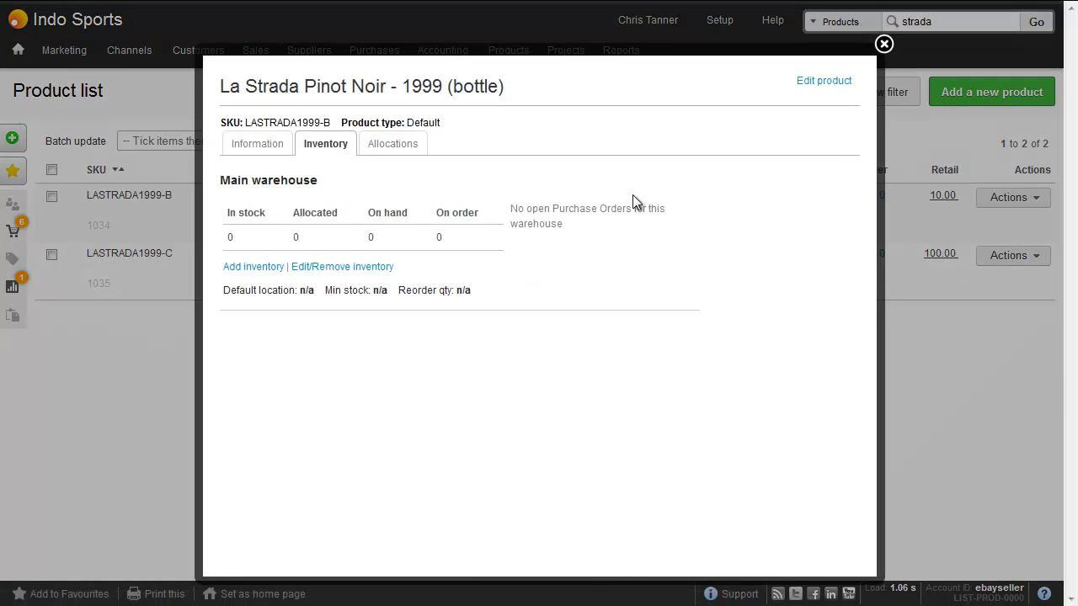
left_click(278, 269)
type("12")
left_click(499, 153)
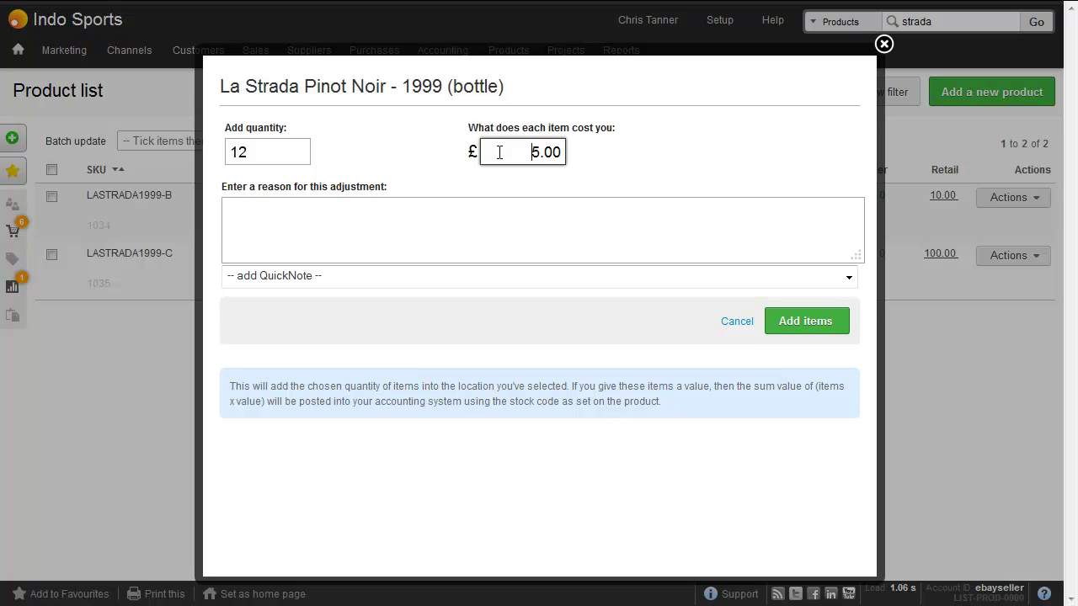
left_click_drag(510, 151, 588, 152)
type("4.17")
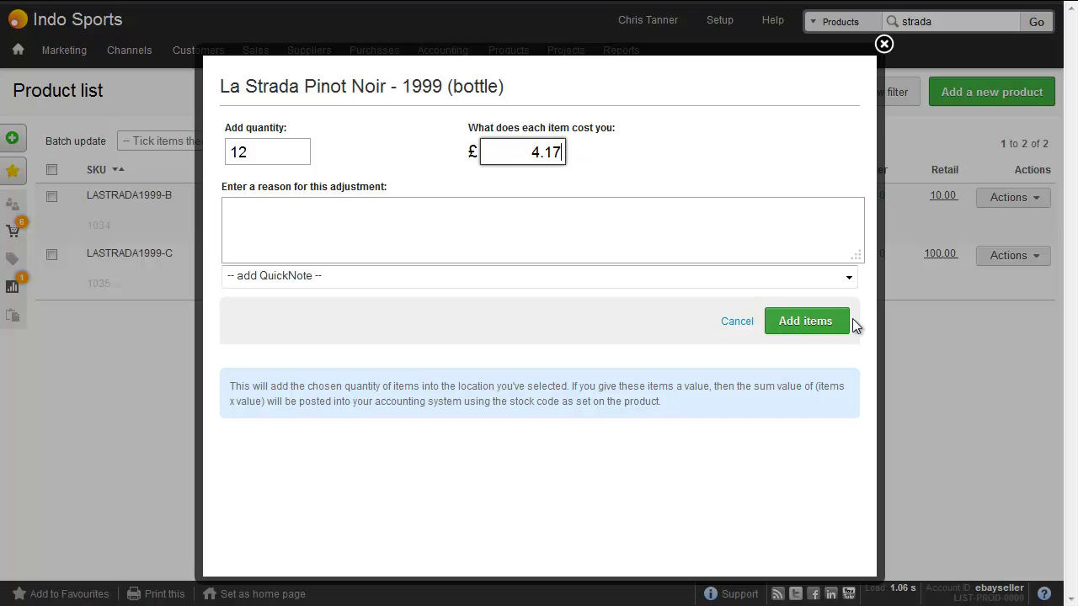
left_click(790, 321)
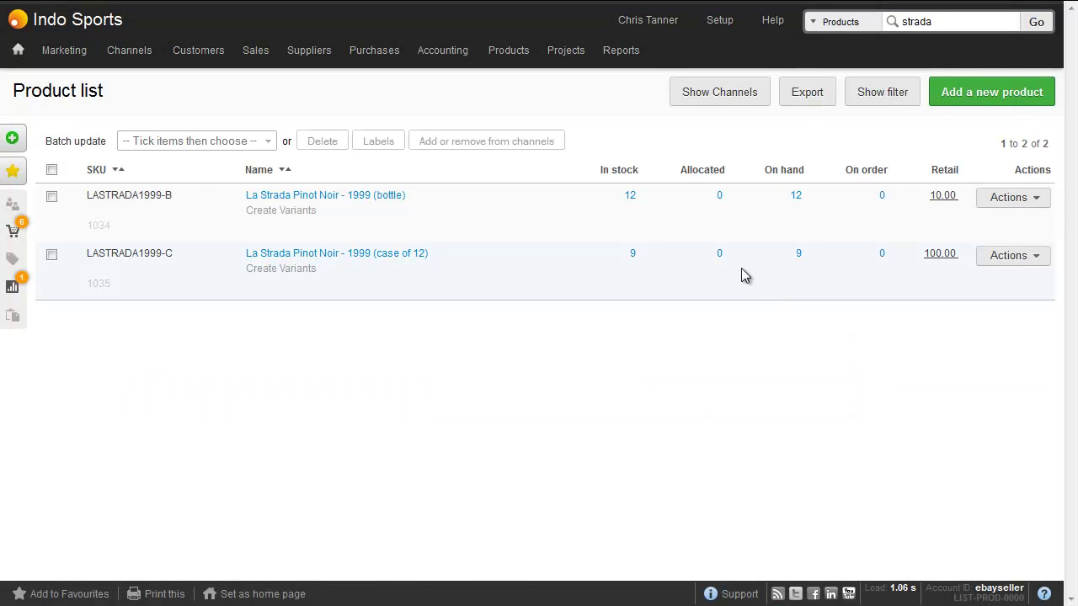